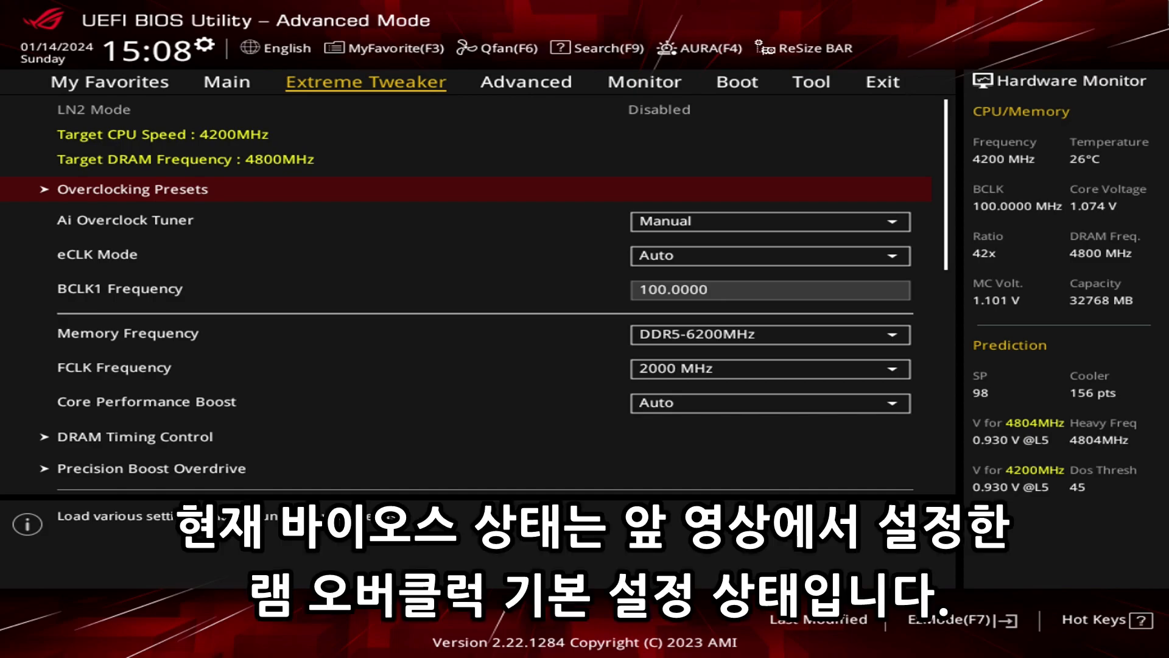
Open the DRAM Timing Control settings from the Extreme Tweaker page.
{"action": "key", "text": "Down"}
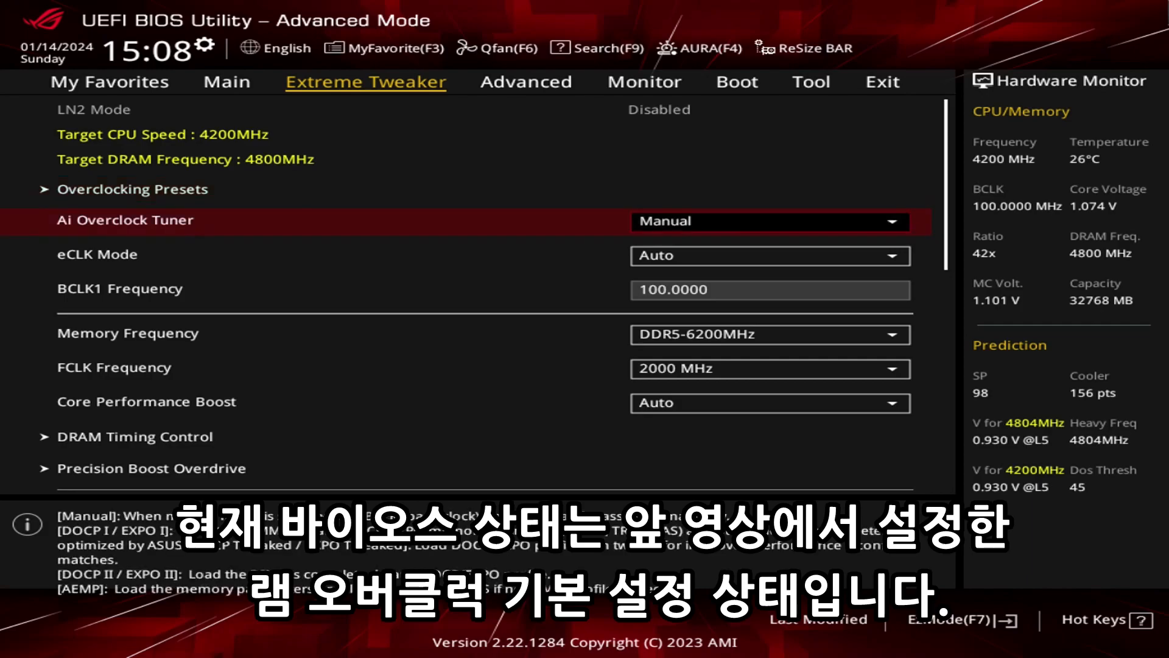
{"action": "key", "text": "Up"}
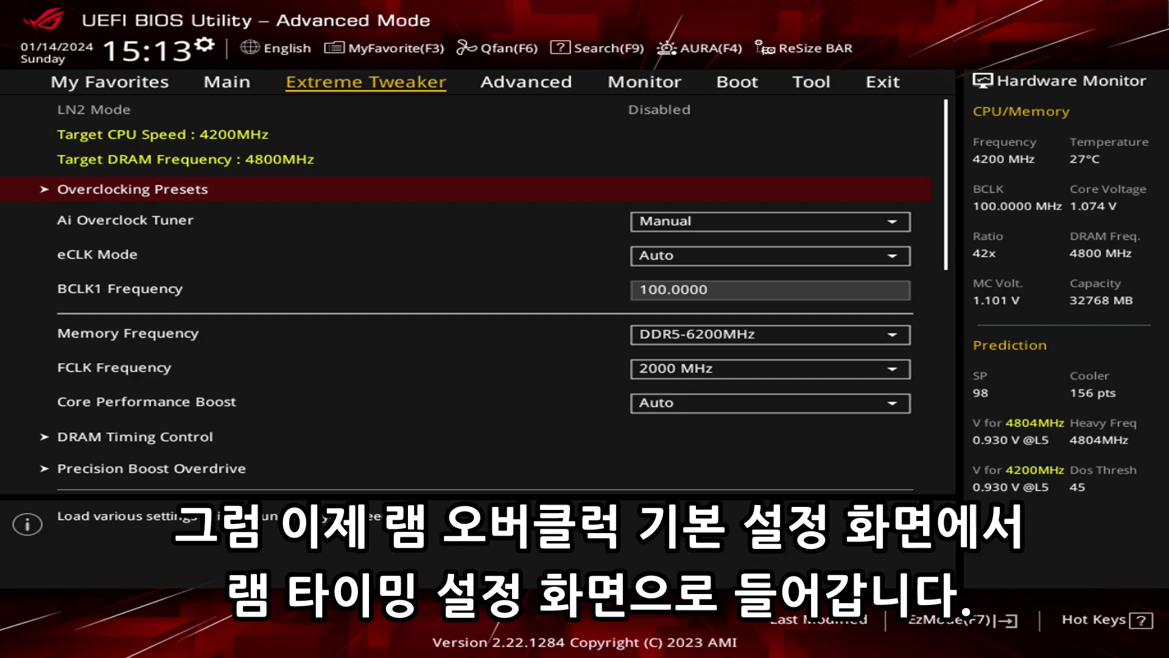
{"action": "key", "text": "Down"}
{"action": "key", "text": "Down"}
{"action": "key", "text": "Down"}
{"action": "key", "text": "Down"}
{"action": "key", "text": "Down"}
{"action": "key", "text": "Down"}
{"action": "key", "text": "Down"}
{"action": "key", "text": "Return"}
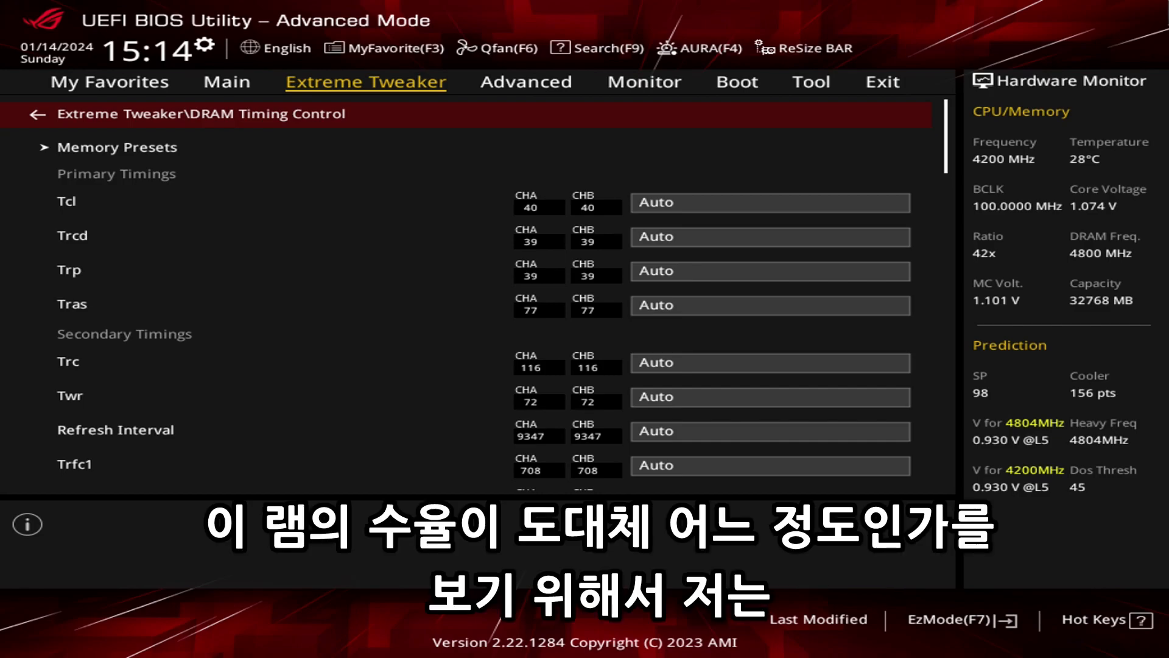
Look through the primary timings Tcl to Tras and the secondary timings Refresh Interval, Trfc1 and Tfaw.
{"action": "key", "text": "Down"}
{"action": "key", "text": "Down"}
{"action": "key", "text": "Down"}
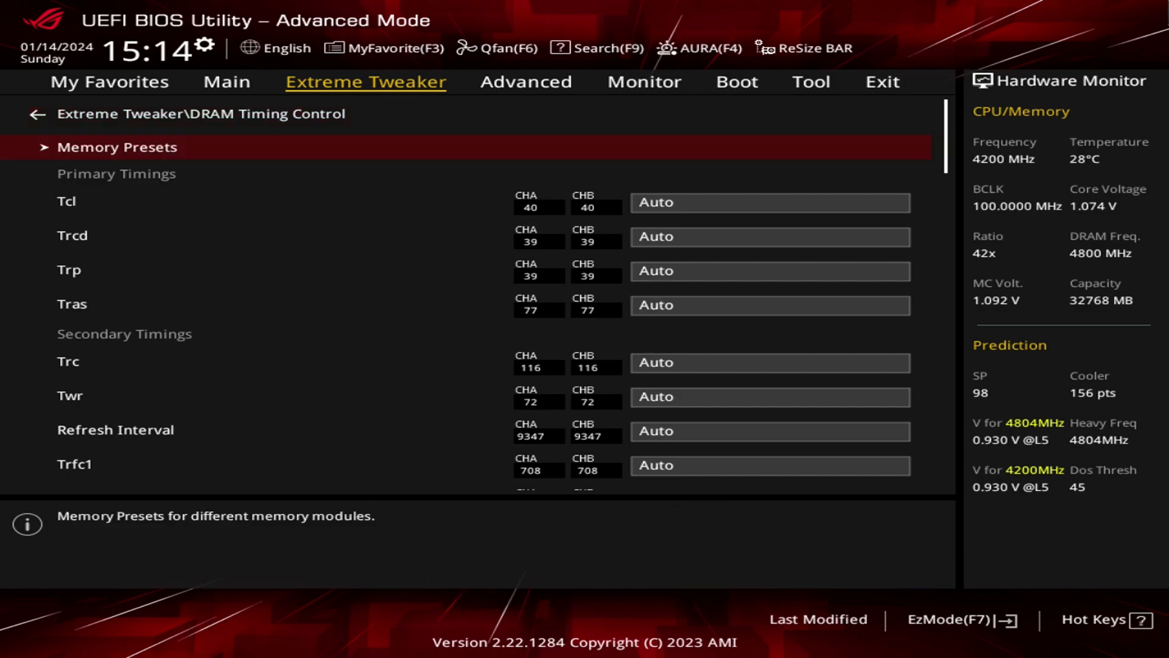
{"action": "key", "text": "Up"}
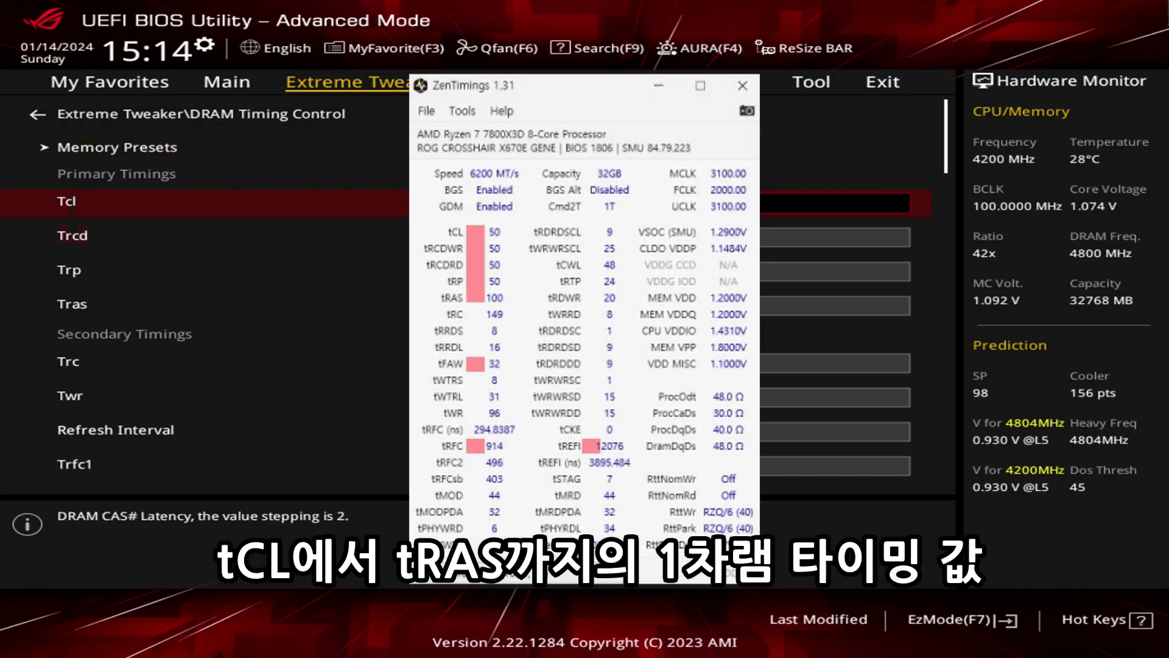
{"action": "key", "text": "Down"}
{"action": "key", "text": "Down"}
{"action": "key", "text": "Down"}
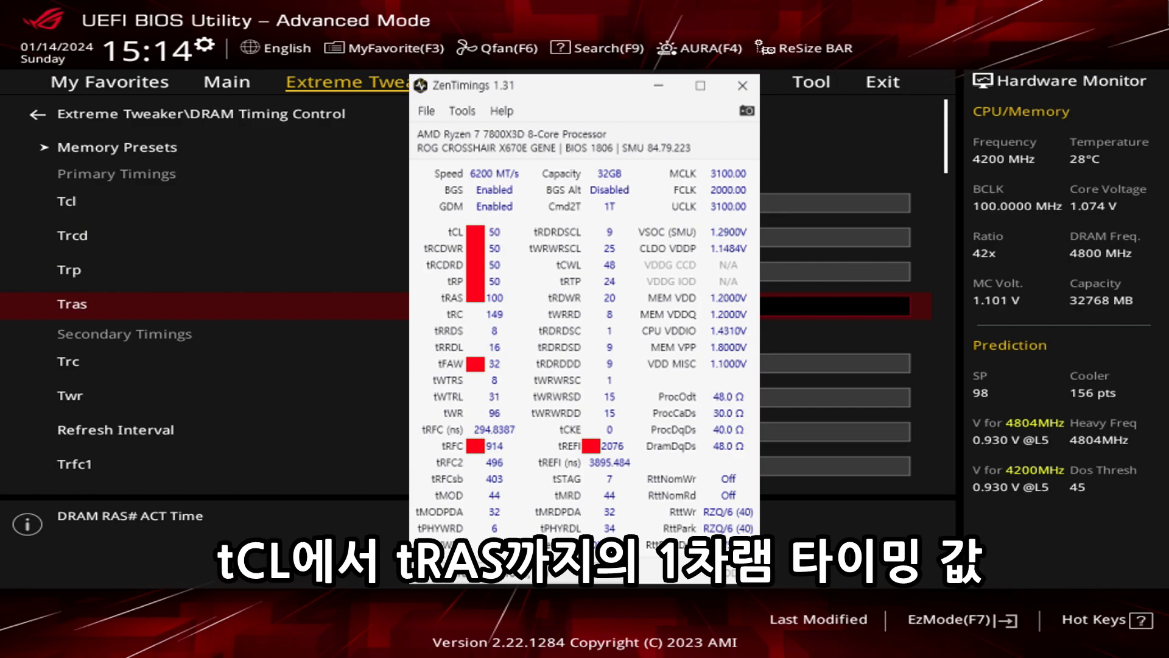
{"action": "key", "text": "Down"}
{"action": "key", "text": "Down"}
{"action": "key", "text": "Down"}
{"action": "key", "text": "Down"}
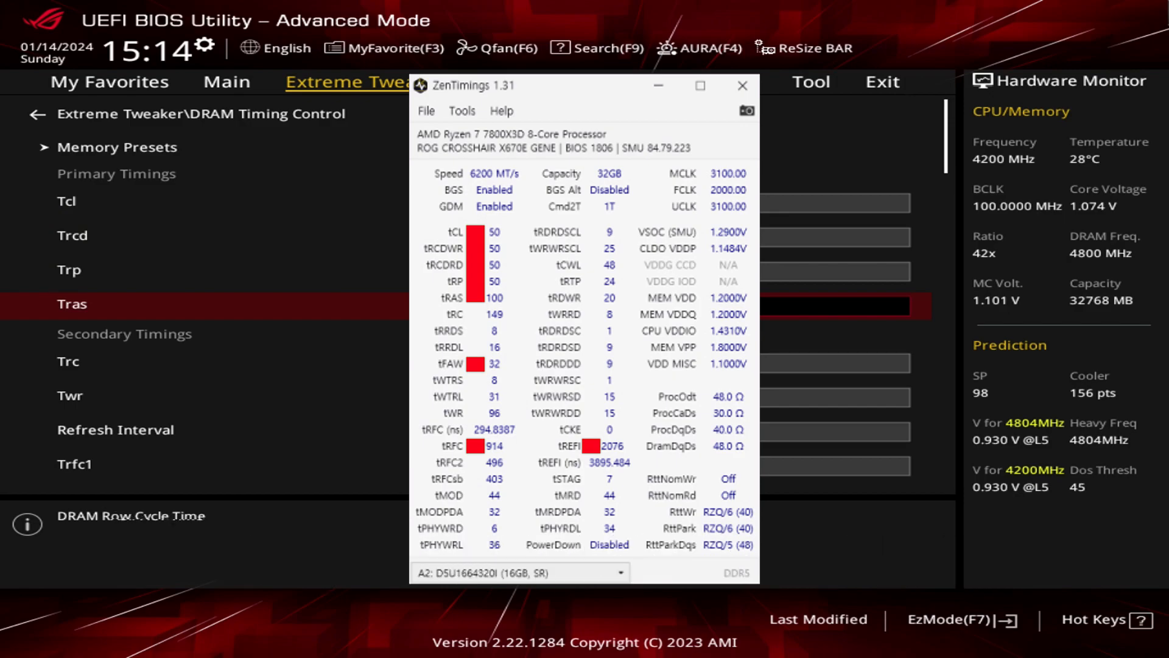
{"action": "key", "text": "Up"}
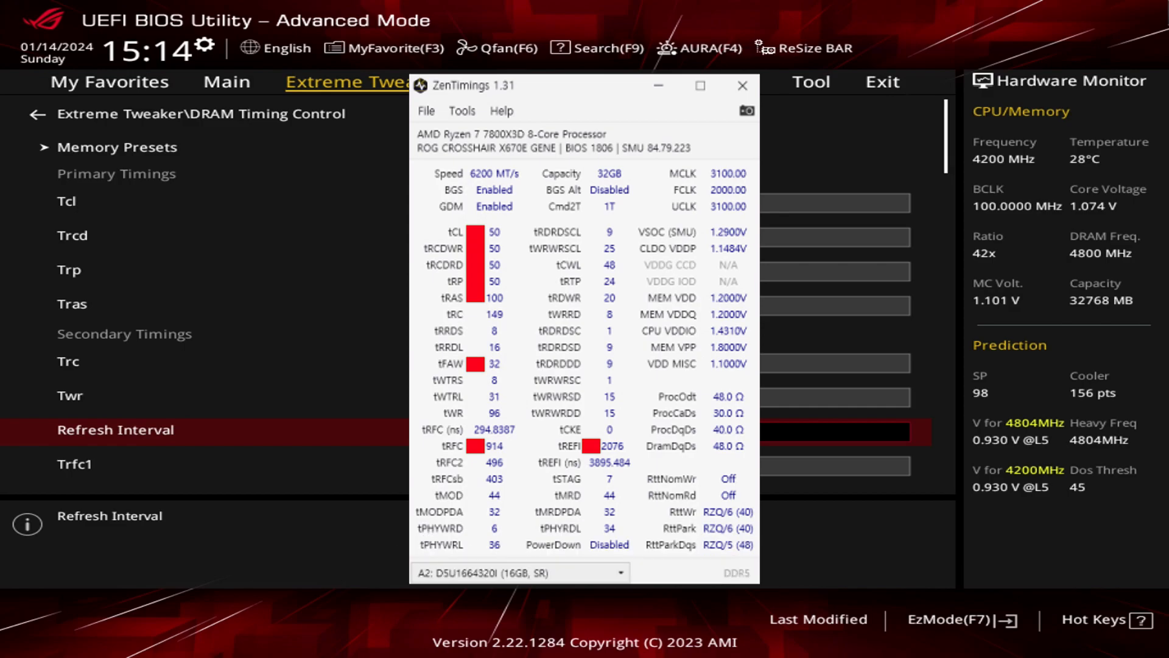
{"action": "key", "text": "Down"}
{"action": "key", "text": "Down"}
{"action": "key", "text": "Down"}
{"action": "key", "text": "Down"}
{"action": "key", "text": "Down"}
{"action": "key", "text": "Down"}
{"action": "key", "text": "Down"}
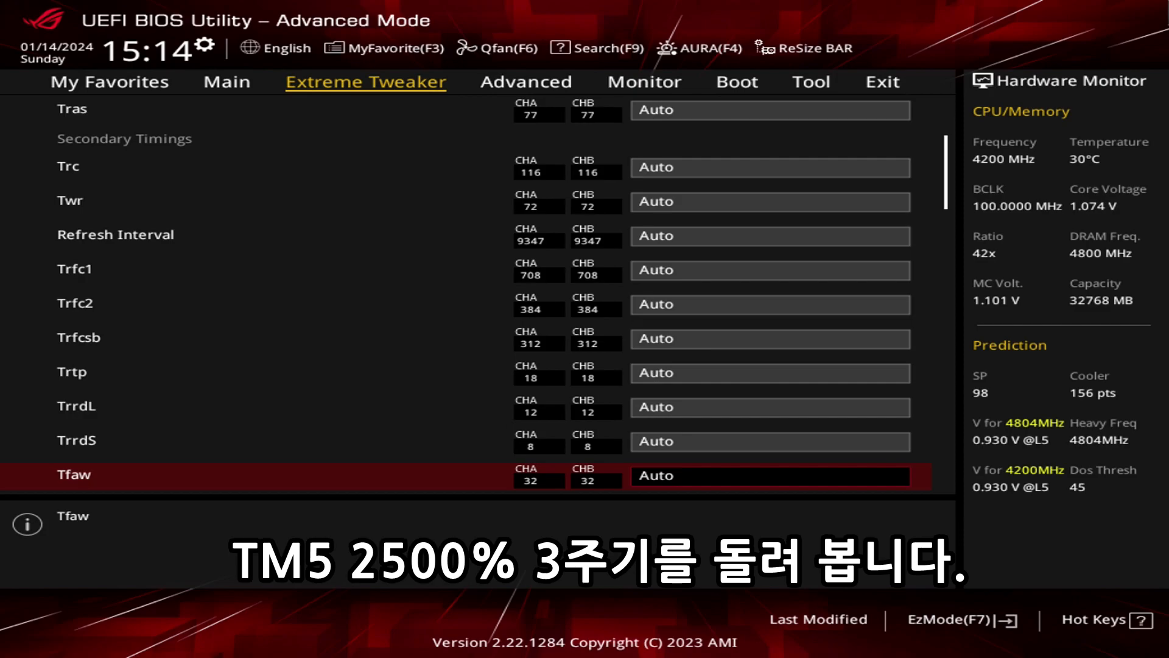
{"action": "key", "text": "Up"}
{"action": "key", "text": "Up"}
{"action": "key", "text": "Up"}
{"action": "key", "text": "Up"}
{"action": "key", "text": "Up"}
{"action": "key", "text": "Up"}
{"action": "key", "text": "Up"}
{"action": "key", "text": "Up"}
{"action": "key", "text": "Up"}
{"action": "key", "text": "Up"}
{"action": "key", "text": "Up"}
{"action": "key", "text": "Up"}
{"action": "key", "text": "Up"}
{"action": "key", "text": "Up"}
{"action": "key", "text": "Up"}
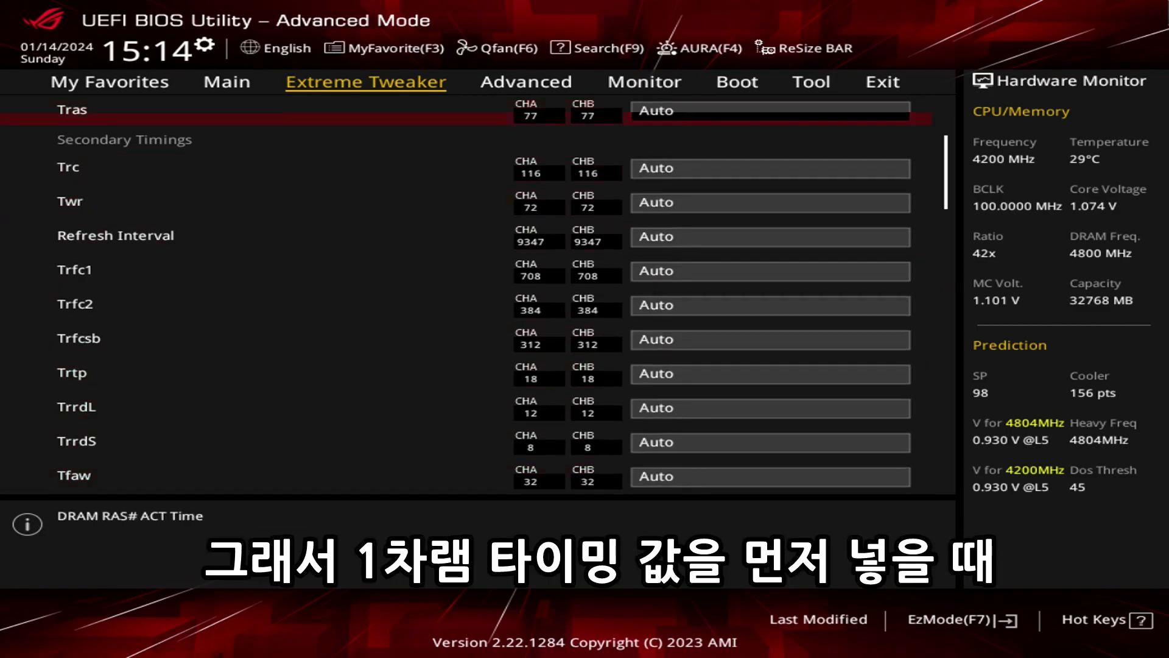
{"action": "key", "text": "Down"}
{"action": "key", "text": "Down"}
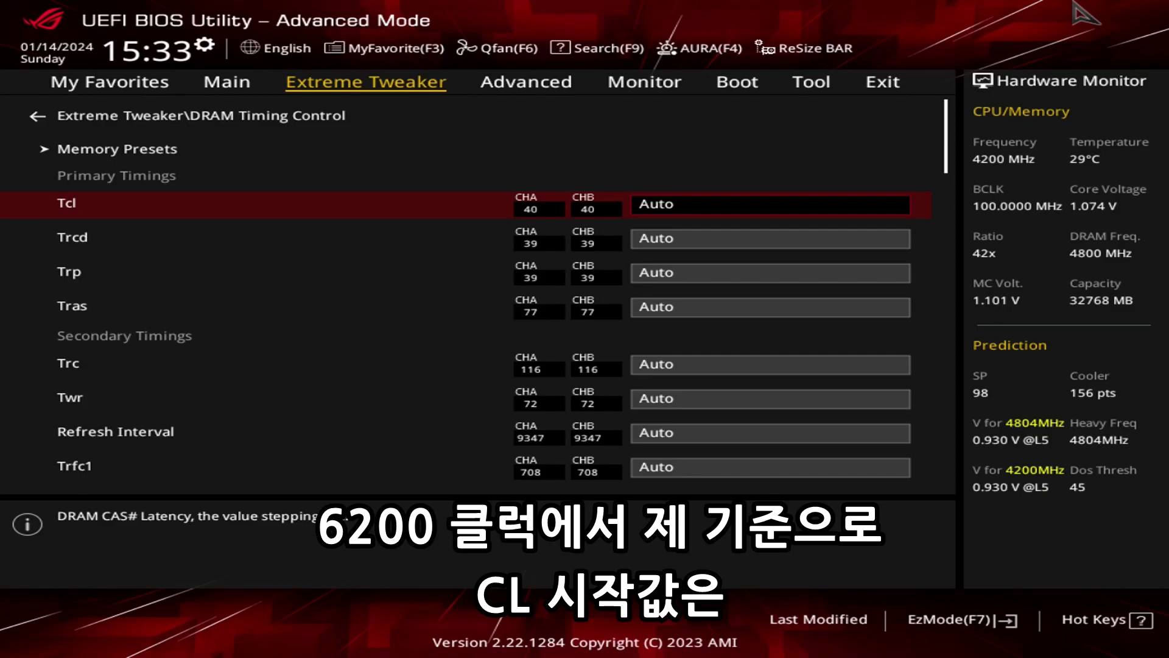
Set the primary timings to Tcl 30, Trcd 38, Trp 38 and Tras 34.
{"action": "key", "text": "Down"}
{"action": "key", "text": "Up"}
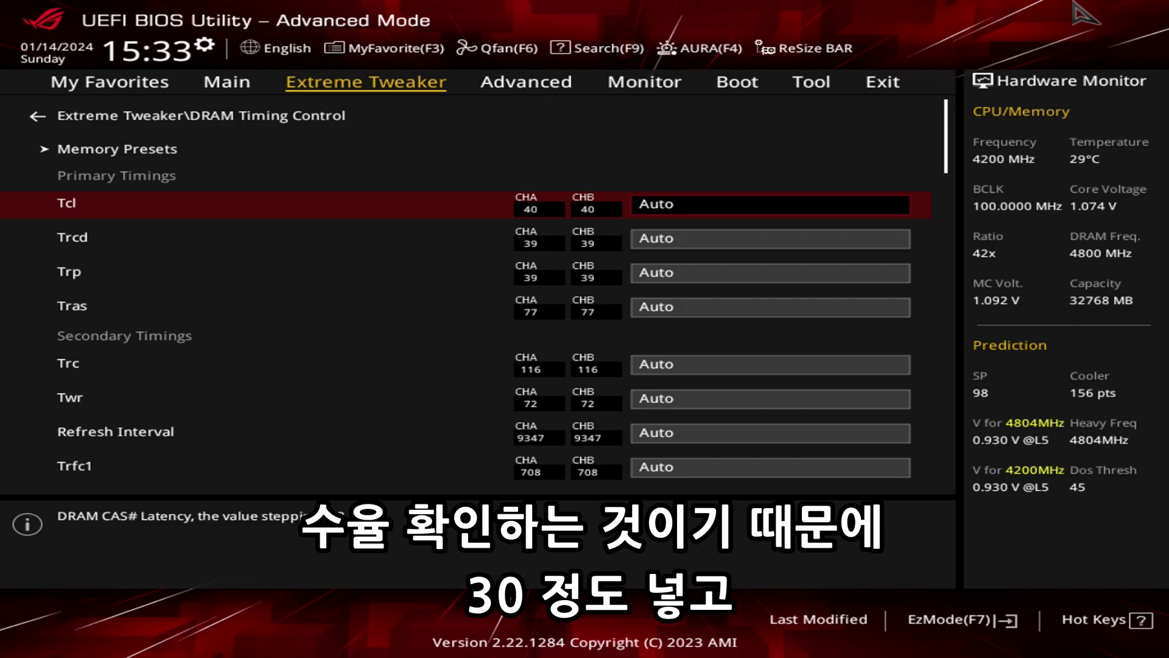
{"action": "type", "text": "30"}
{"action": "key", "text": "Down"}
{"action": "type", "text": "38"}
{"action": "key", "text": "Down"}
{"action": "type", "text": "38"}
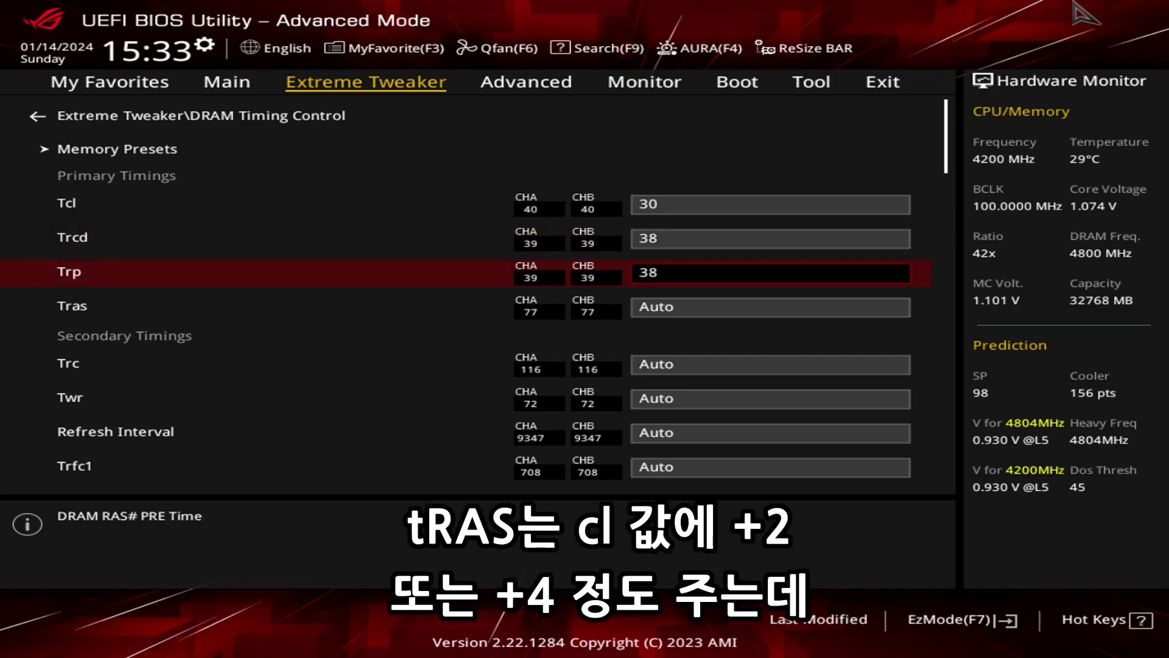
{"action": "key", "text": "Down"}
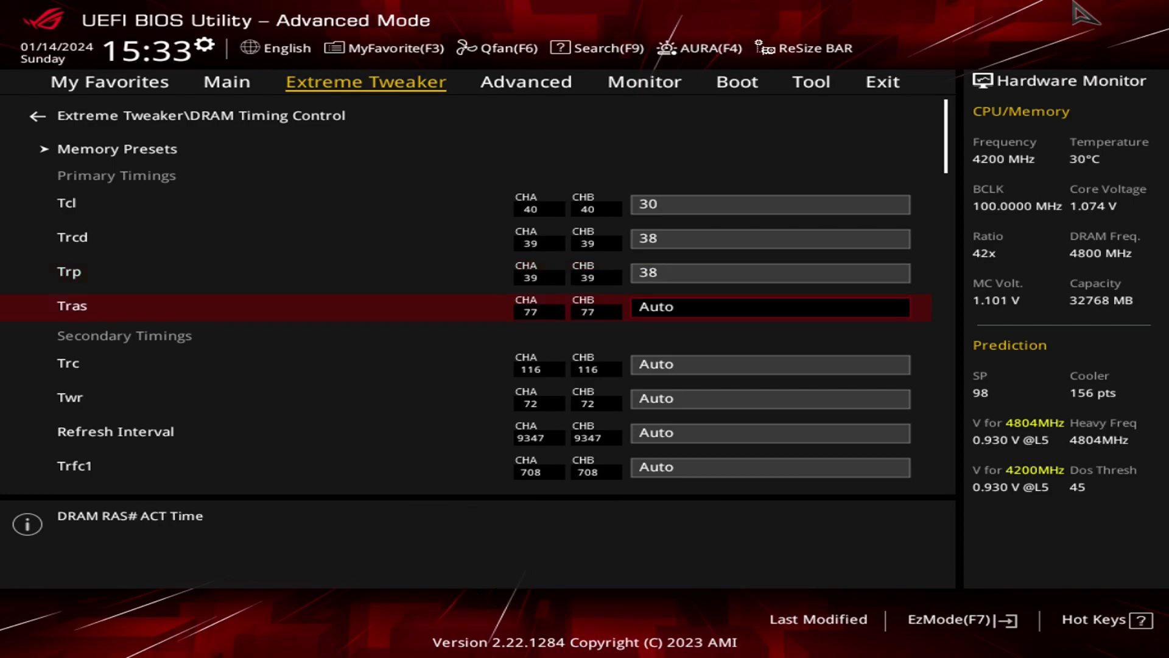
{"action": "type", "text": "34"}
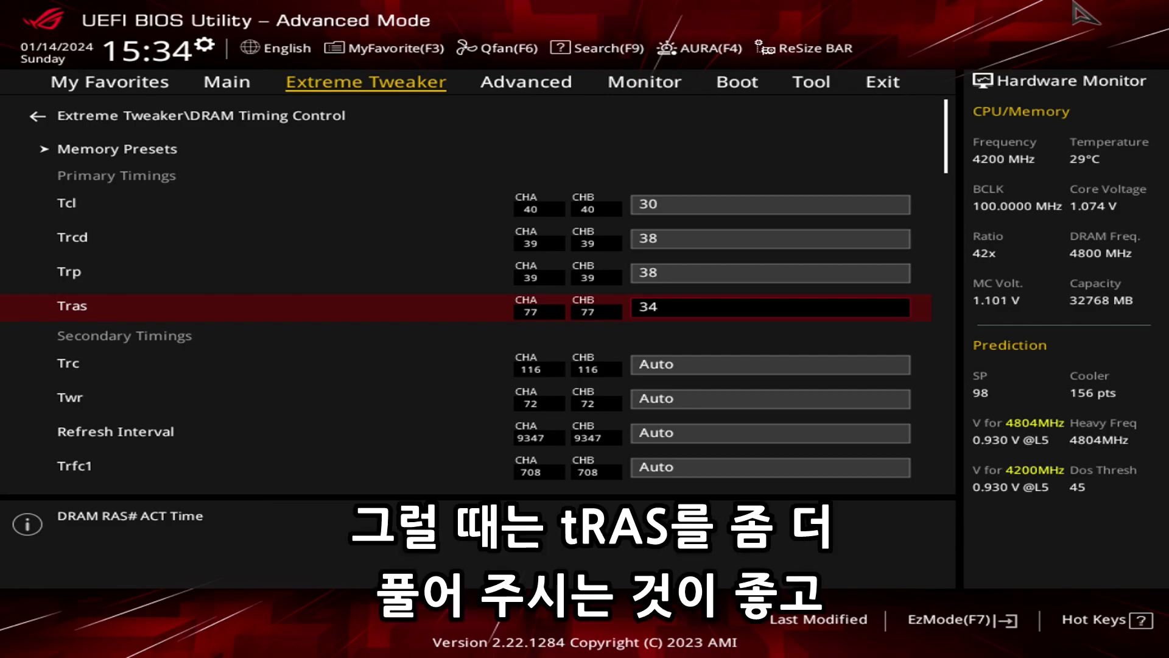
Set the Refresh Interval to its maximum of 65535 by entering the over-limit value 99999.
{"action": "key", "text": "Down"}
{"action": "key", "text": "Down"}
{"action": "key", "text": "Down"}
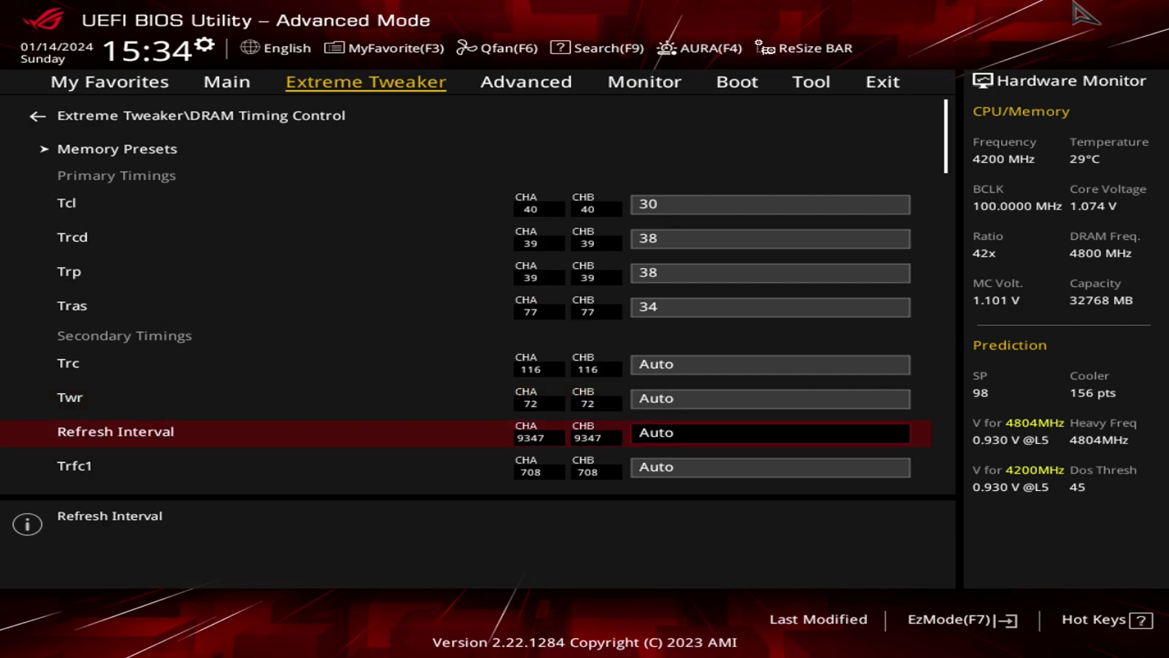
{"action": "type", "text": "99999"}
{"action": "key", "text": "Down"}
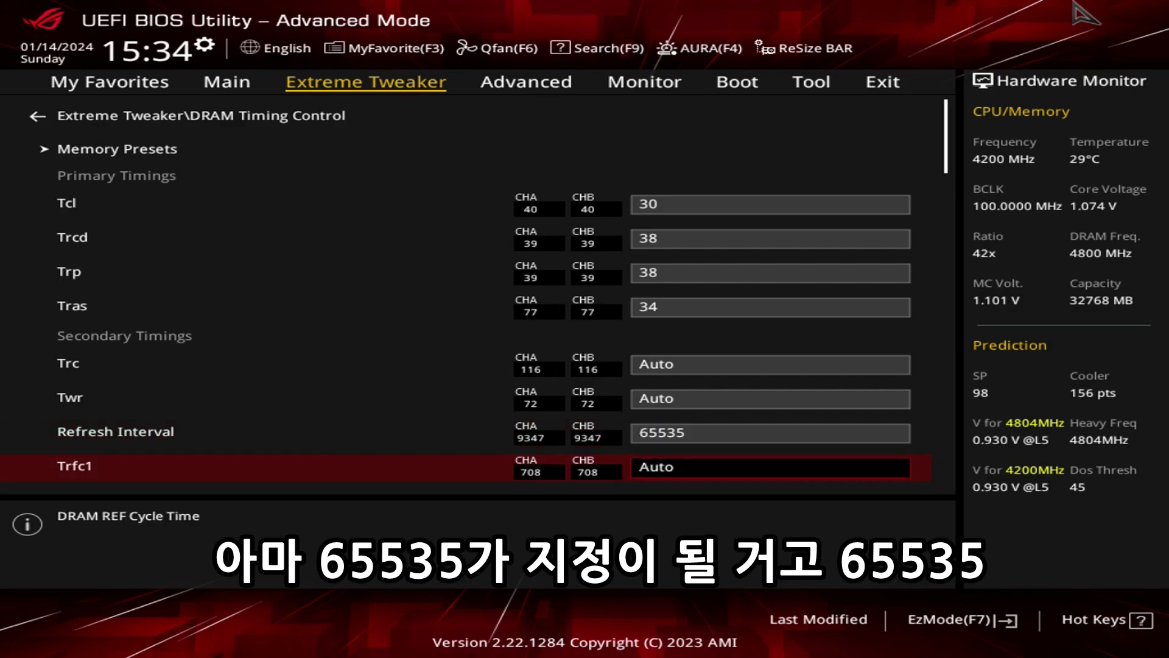
Set the secondary timings Trfc1 to 490 and Tfaw to 16.
{"action": "key", "text": "Down"}
{"action": "key", "text": "Up"}
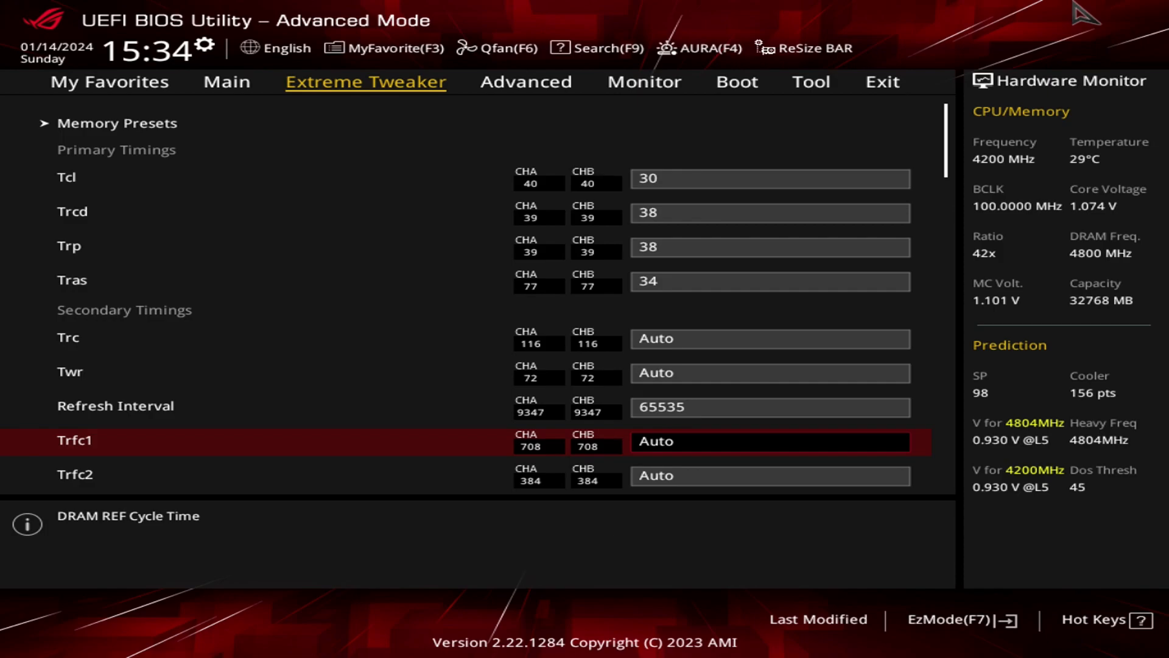
{"action": "type", "text": "490"}
{"action": "key", "text": "Down"}
{"action": "key", "text": "Down"}
{"action": "key", "text": "Down"}
{"action": "key", "text": "Down"}
{"action": "key", "text": "Down"}
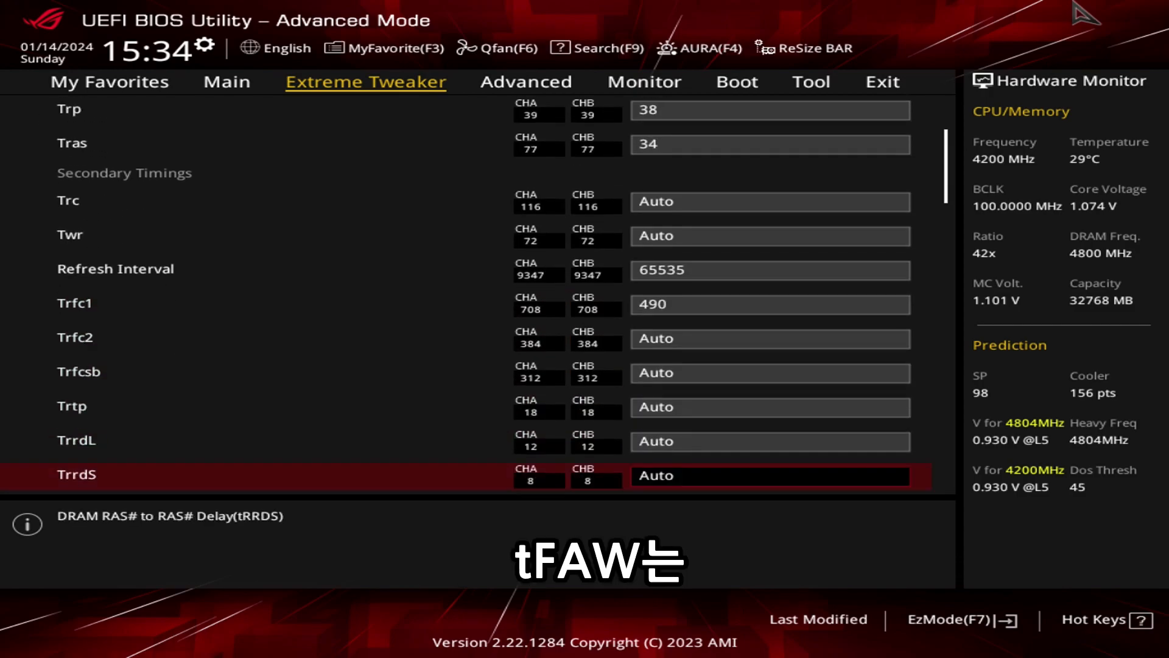
{"action": "key", "text": "Down"}
{"action": "type", "text": "16"}
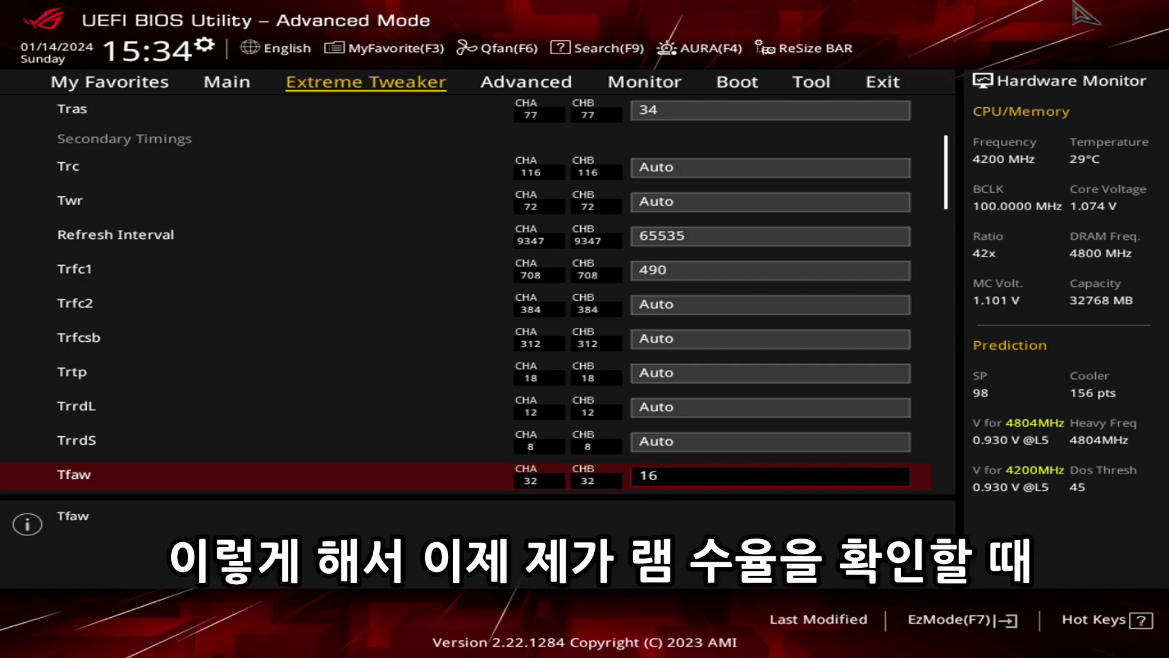
Review the values entered for the primary and secondary timings, from Trp down to Tfaw.
{"action": "key", "text": "Up"}
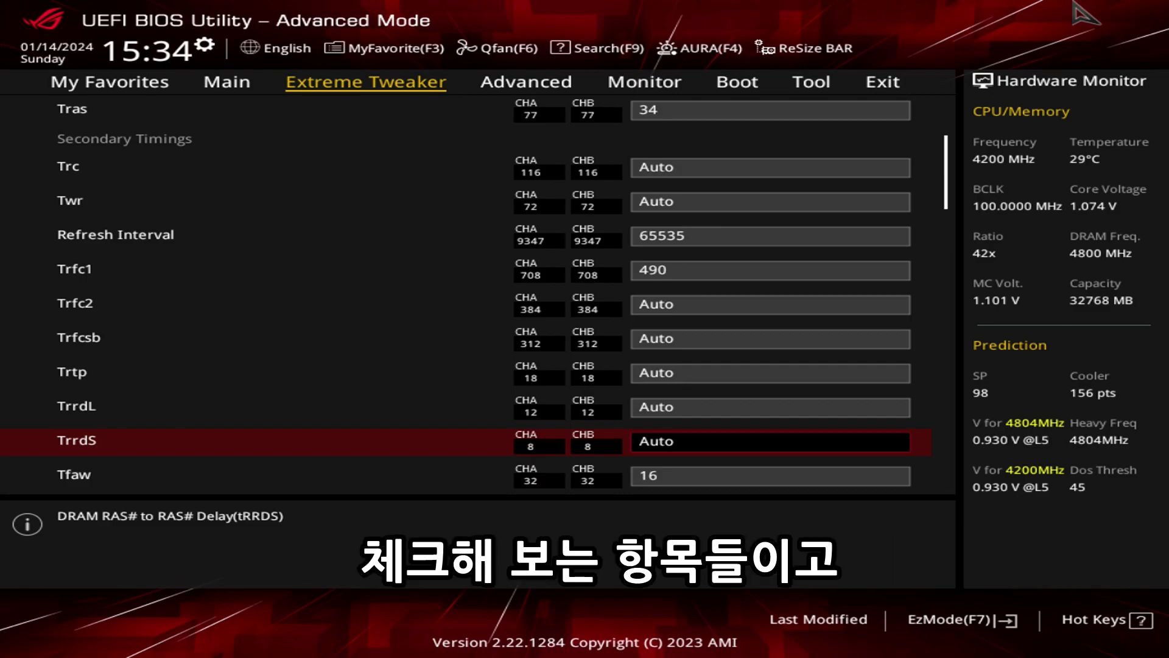
{"action": "key", "text": "Up"}
{"action": "key", "text": "Up"}
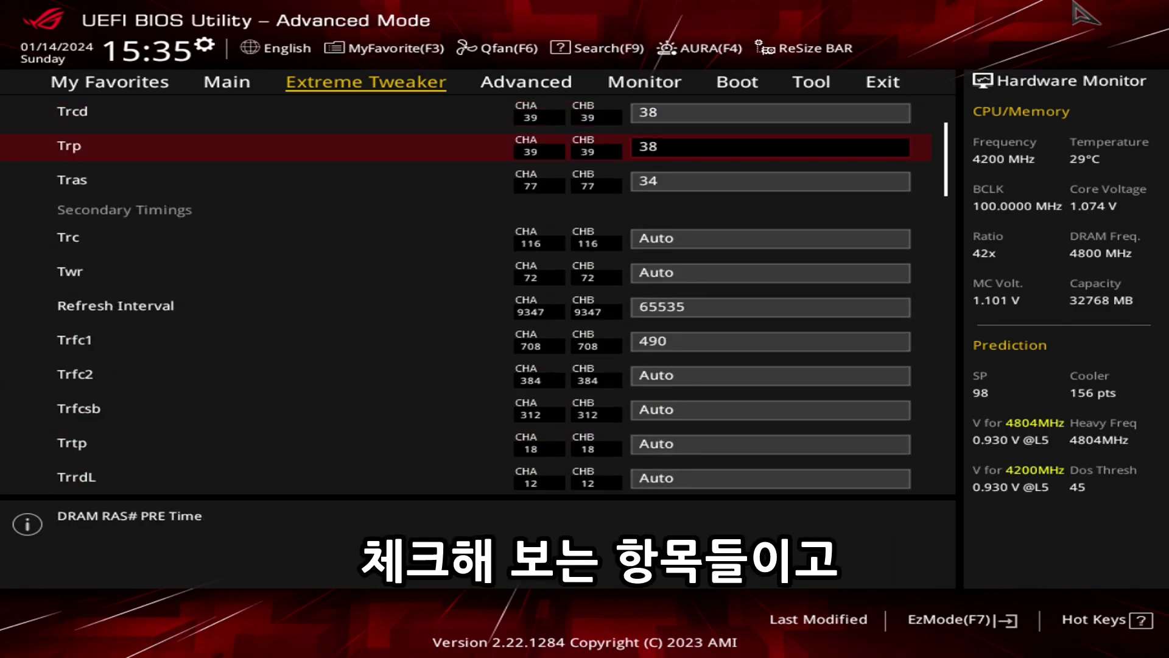
{"action": "key", "text": "Down"}
{"action": "key", "text": "Down"}
{"action": "key", "text": "Down"}
{"action": "key", "text": "Down"}
{"action": "key", "text": "Down"}
{"action": "key", "text": "Down"}
{"action": "key", "text": "Down"}
{"action": "key", "text": "Down"}
{"action": "key", "text": "Down"}
{"action": "key", "text": "Down"}
{"action": "key", "text": "Down"}
Set UCLK DIV1 MODE to UCLK=MEMCLK, further down in the DRAM timing settings.
{"action": "key", "text": "Down"}
{"action": "key", "text": "Down"}
{"action": "key", "text": "Down"}
{"action": "key", "text": "Down"}
{"action": "key", "text": "Down"}
{"action": "key", "text": "Down"}
{"action": "key", "text": "Down"}
{"action": "key", "text": "Down"}
{"action": "key", "text": "Down"}
{"action": "key", "text": "Down"}
{"action": "key", "text": "Down"}
{"action": "key", "text": "Down"}
{"action": "key", "text": "Down"}
{"action": "key", "text": "Down"}
{"action": "key", "text": "Down"}
{"action": "key", "text": "Down"}
{"action": "key", "text": "Down"}
{"action": "key", "text": "Down"}
{"action": "key", "text": "Down"}
{"action": "key", "text": "Down"}
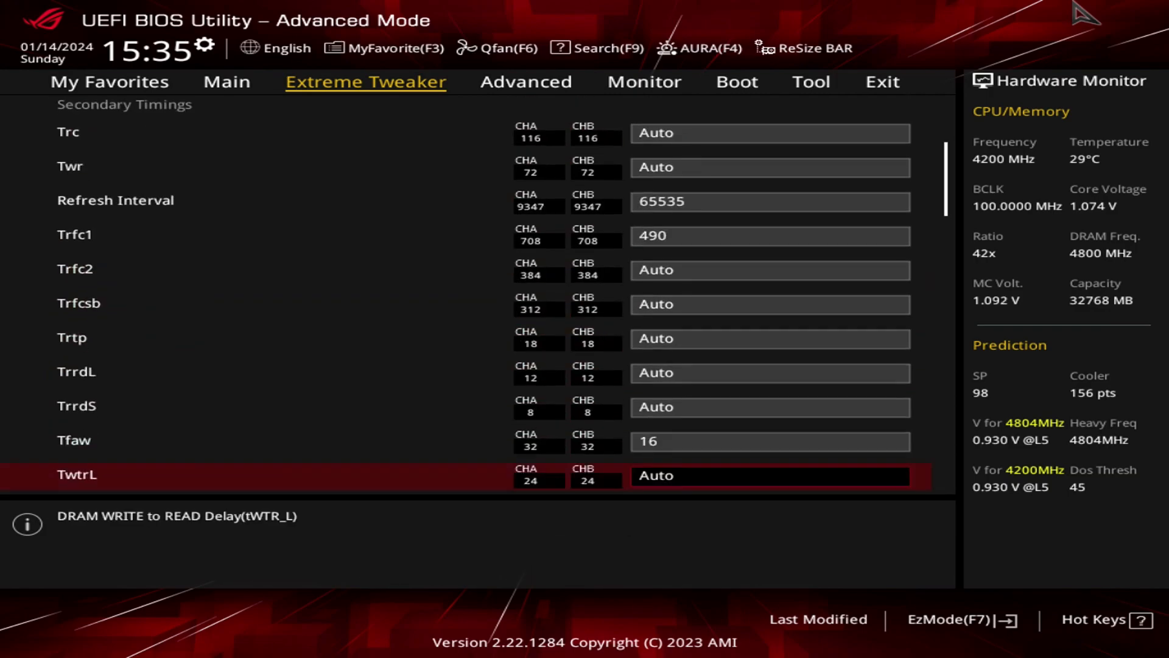
{"action": "key", "text": "Down"}
{"action": "key", "text": "Down"}
{"action": "key", "text": "Up"}
{"action": "key", "text": "Up"}
{"action": "key", "text": "Up"}
{"action": "key", "text": "Up"}
{"action": "key", "text": "Up"}
{"action": "key", "text": "Up"}
{"action": "key", "text": "Up"}
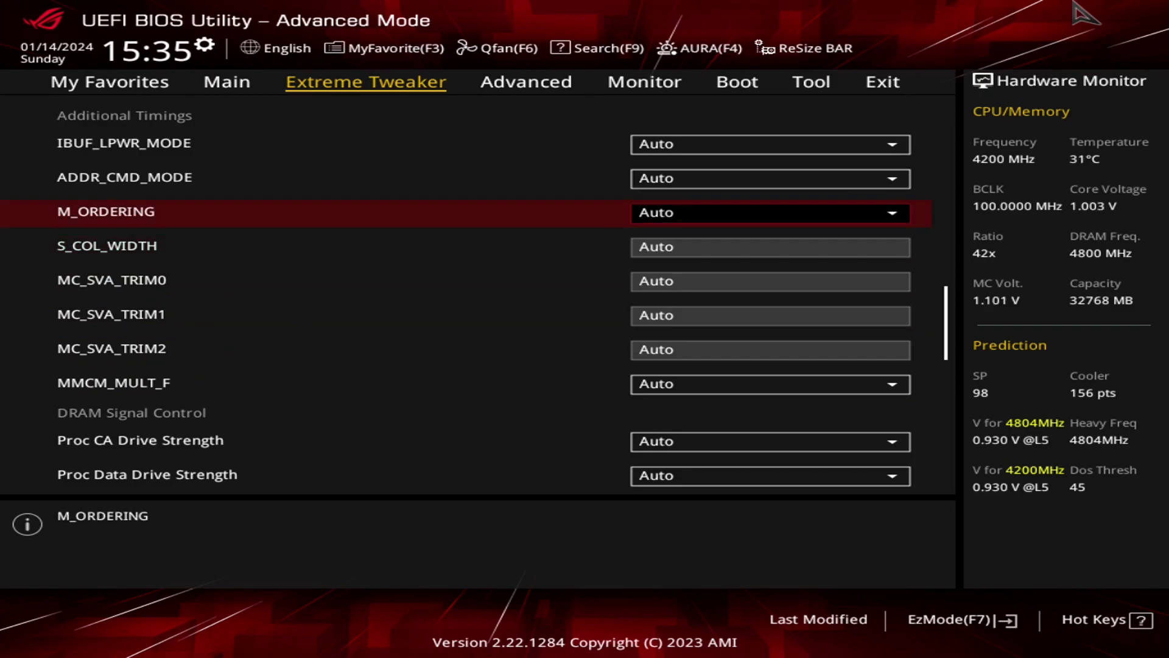
{"action": "key", "text": "Down"}
{"action": "key", "text": "Down"}
{"action": "key", "text": "Down"}
{"action": "key", "text": "Down"}
{"action": "key", "text": "Down"}
{"action": "key", "text": "Down"}
{"action": "key", "text": "Down"}
{"action": "key", "text": "Down"}
{"action": "key", "text": "Down"}
{"action": "key", "text": "Down"}
{"action": "key", "text": "Down"}
{"action": "key", "text": "Down"}
{"action": "key", "text": "Down"}
{"action": "key", "text": "Down"}
{"action": "key", "text": "Up"}
{"action": "key", "text": "Up"}
{"action": "key", "text": "Up"}
{"action": "key", "text": "Up"}
{"action": "key", "text": "Down"}
{"action": "key", "text": "Down"}
{"action": "key", "text": "Down"}
{"action": "key", "text": "Down"}
{"action": "key", "text": "Down"}
{"action": "key", "text": "Down"}
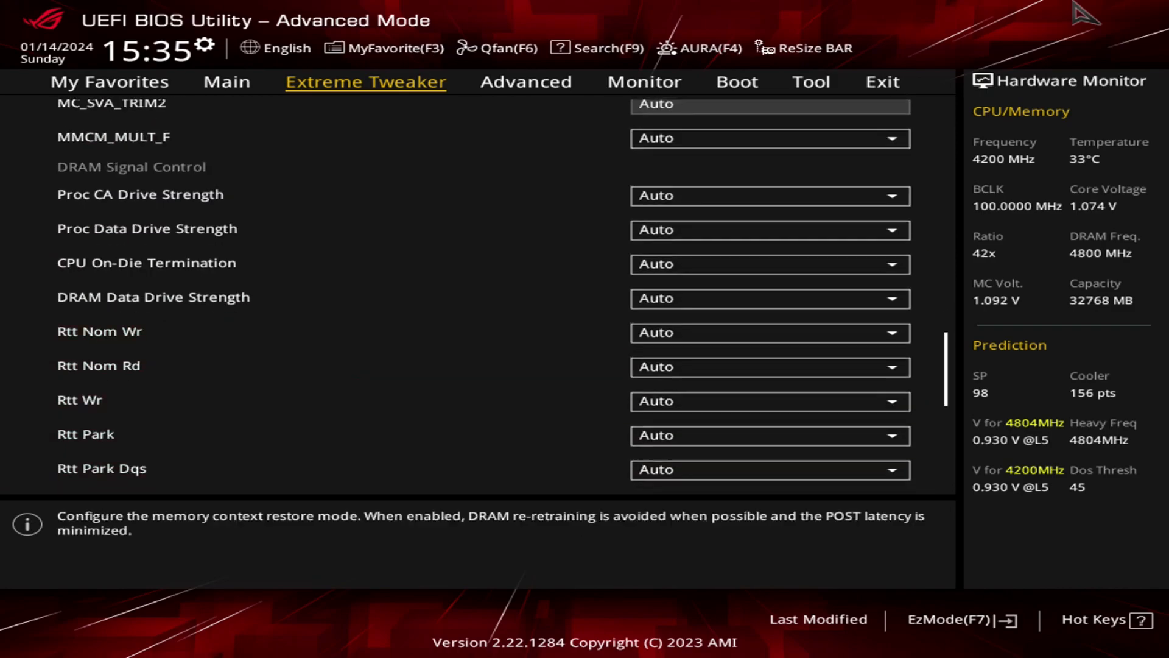
{"action": "key", "text": "Down"}
{"action": "key", "text": "Down"}
{"action": "key", "text": "Down"}
{"action": "key", "text": "Up"}
{"action": "key", "text": "Up"}
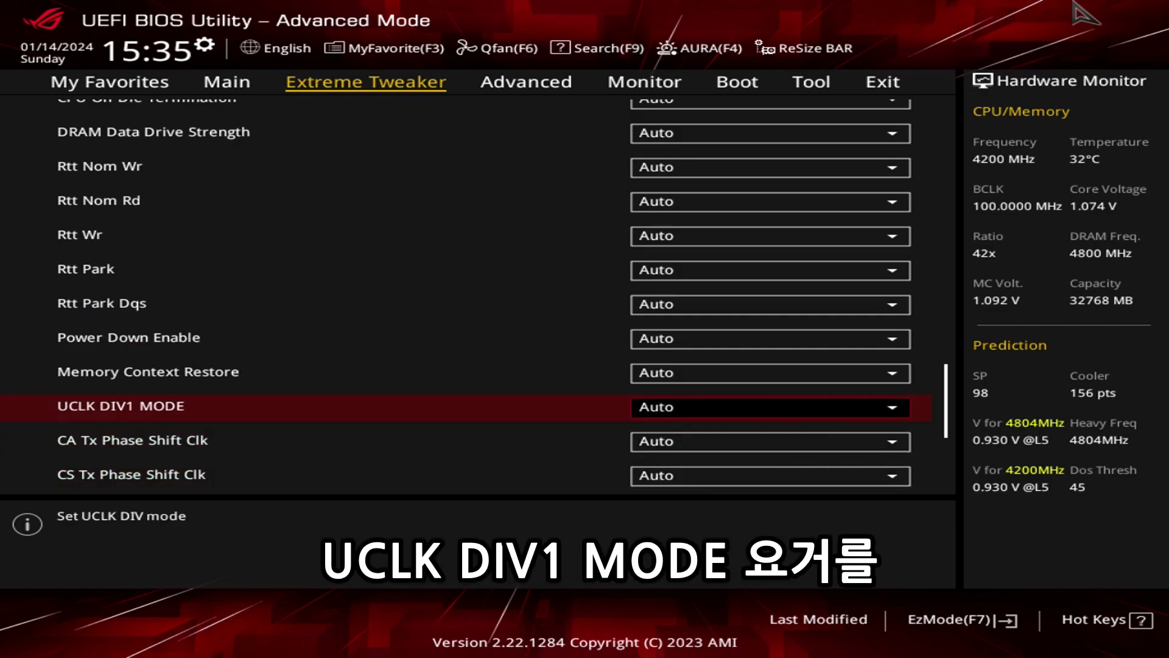
{"action": "key", "text": "Return"}
{"action": "key", "text": "Down"}
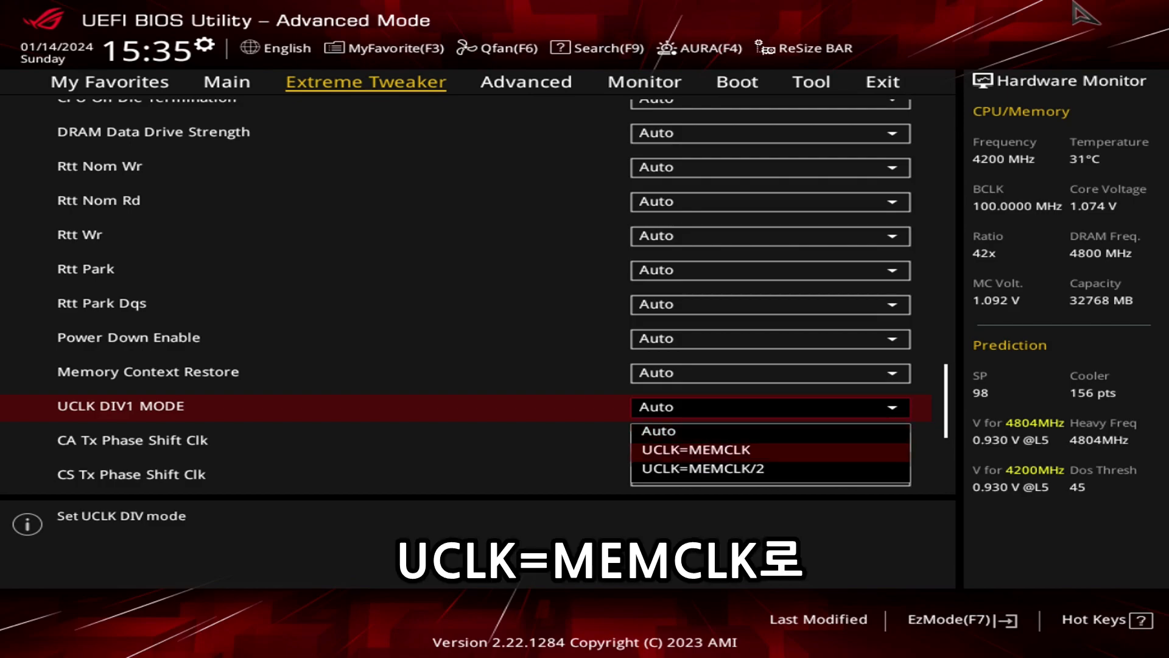
{"action": "key", "text": "Return"}
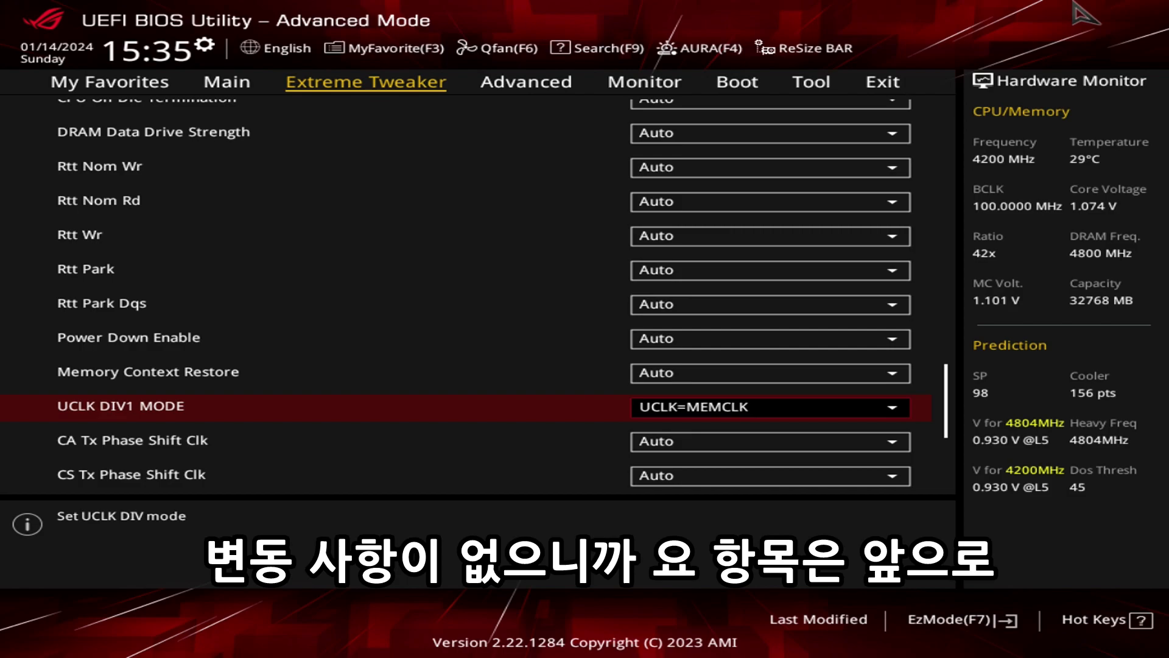
Examine the latency and boot related options ADDR_CMD_MODE, Memory Context Restore and Power Down Enable.
{"action": "key", "text": "Up"}
{"action": "key", "text": "Up"}
{"action": "key", "text": "Up"}
{"action": "key", "text": "Up"}
{"action": "key", "text": "Up"}
{"action": "key", "text": "Up"}
{"action": "key", "text": "Up"}
{"action": "key", "text": "Up"}
{"action": "key", "text": "Up"}
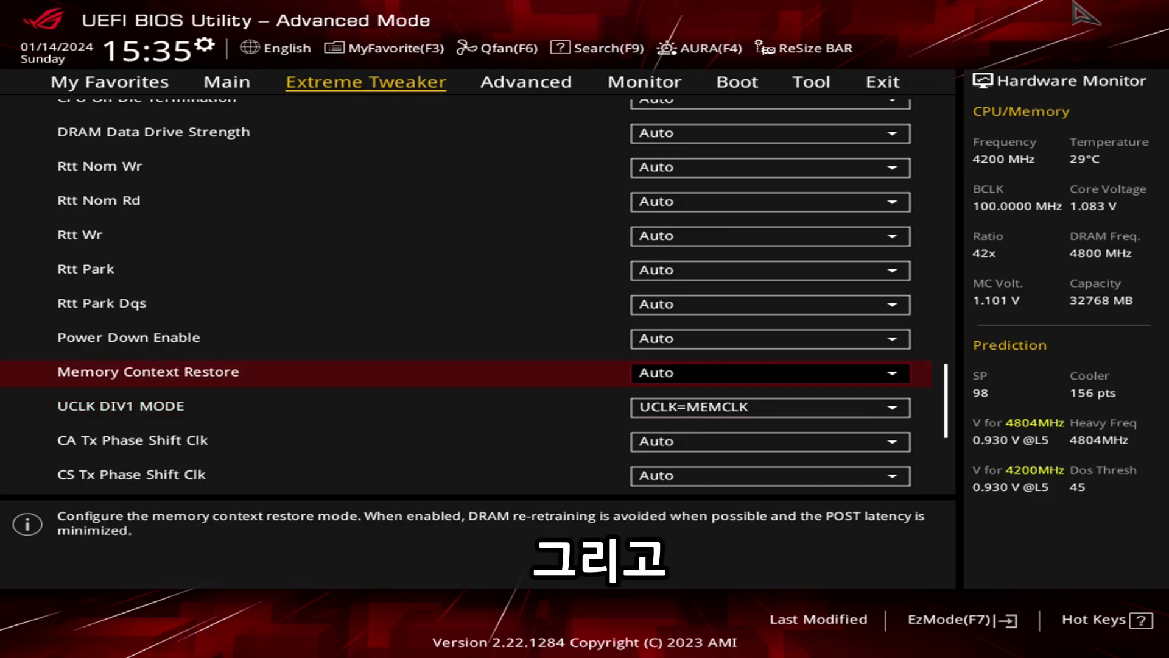
{"action": "key", "text": "Up"}
{"action": "key", "text": "Up"}
{"action": "key", "text": "Up"}
{"action": "key", "text": "Up"}
{"action": "key", "text": "Up"}
{"action": "key", "text": "Up"}
{"action": "key", "text": "Up"}
{"action": "key", "text": "Up"}
{"action": "key", "text": "Up"}
{"action": "key", "text": "Up"}
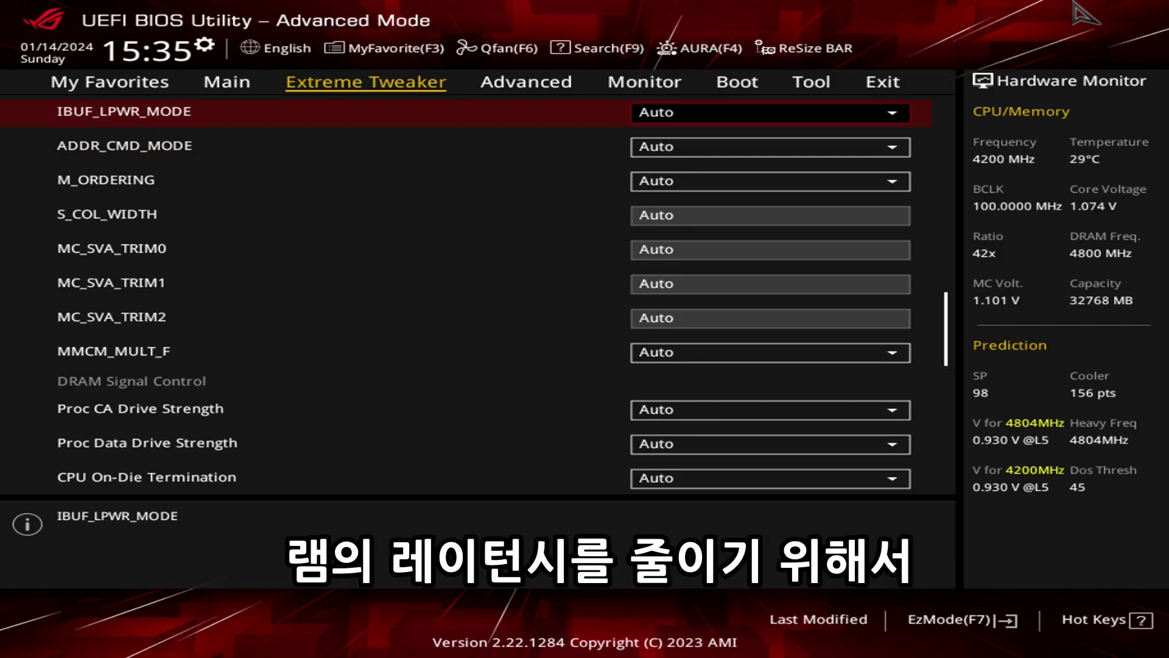
{"action": "key", "text": "Down"}
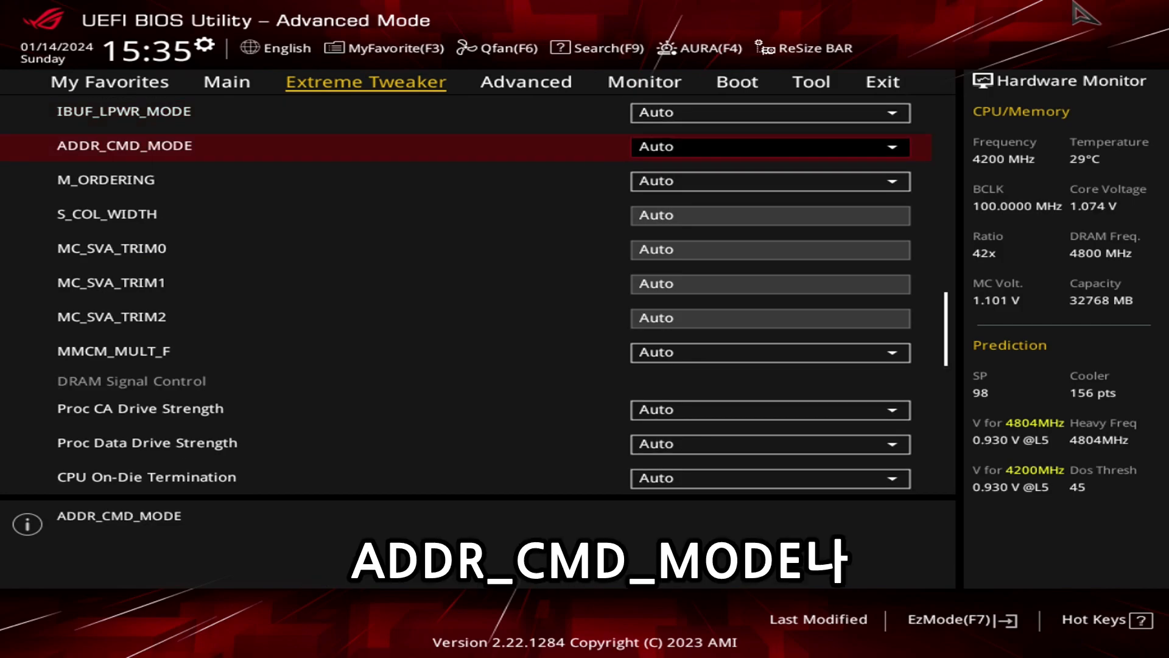
{"action": "key", "text": "Down"}
{"action": "key", "text": "Down"}
{"action": "key", "text": "Down"}
{"action": "key", "text": "Down"}
{"action": "key", "text": "Down"}
{"action": "key", "text": "Down"}
{"action": "key", "text": "Down"}
{"action": "key", "text": "Down"}
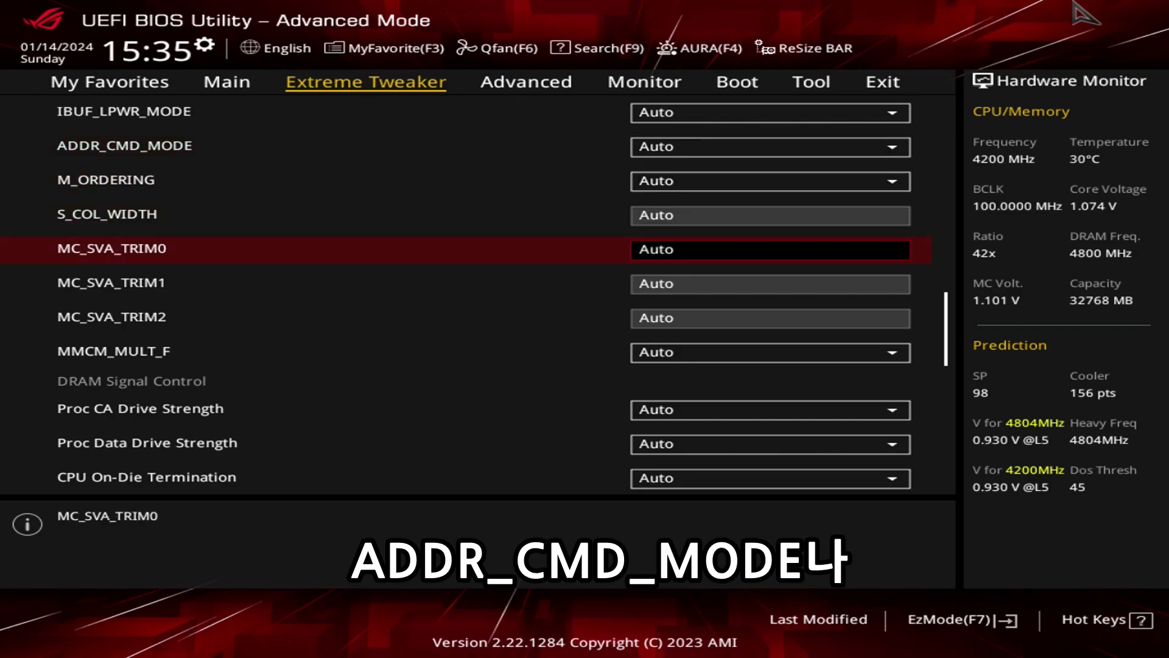
{"action": "key", "text": "Down"}
{"action": "key", "text": "Down"}
{"action": "key", "text": "Down"}
{"action": "key", "text": "Down"}
{"action": "key", "text": "Down"}
{"action": "key", "text": "Down"}
{"action": "key", "text": "Down"}
{"action": "key", "text": "Down"}
{"action": "key", "text": "Down"}
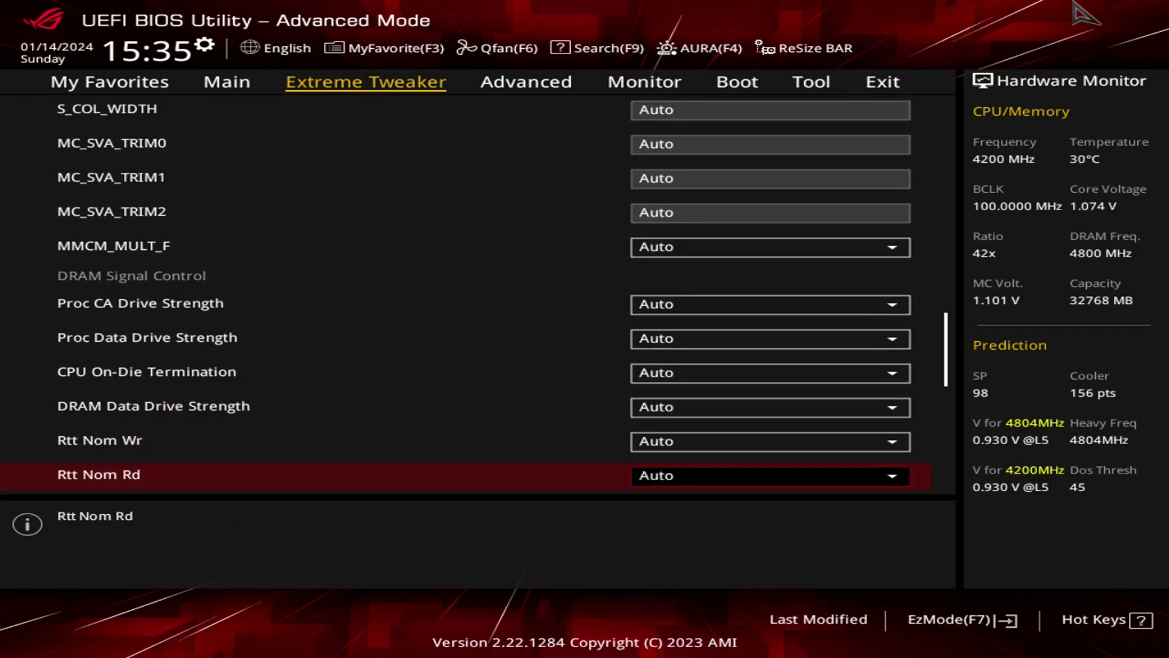
{"action": "key", "text": "Down"}
{"action": "key", "text": "Down"}
{"action": "key", "text": "Up"}
{"action": "key", "text": "Up"}
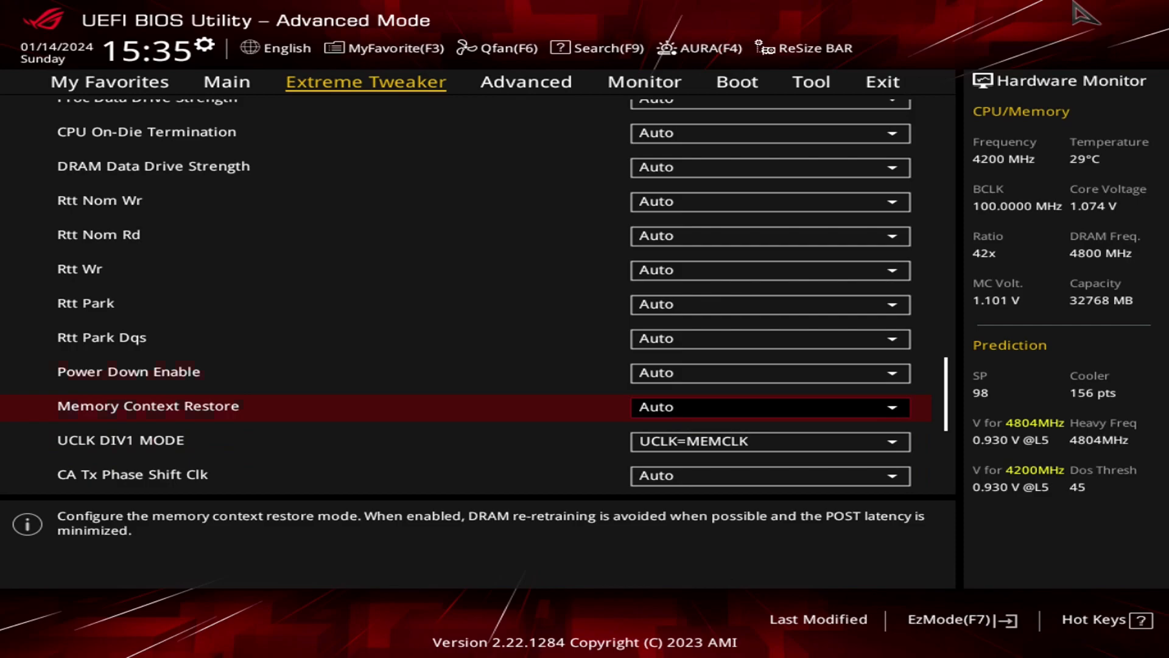
{"action": "key", "text": "Up"}
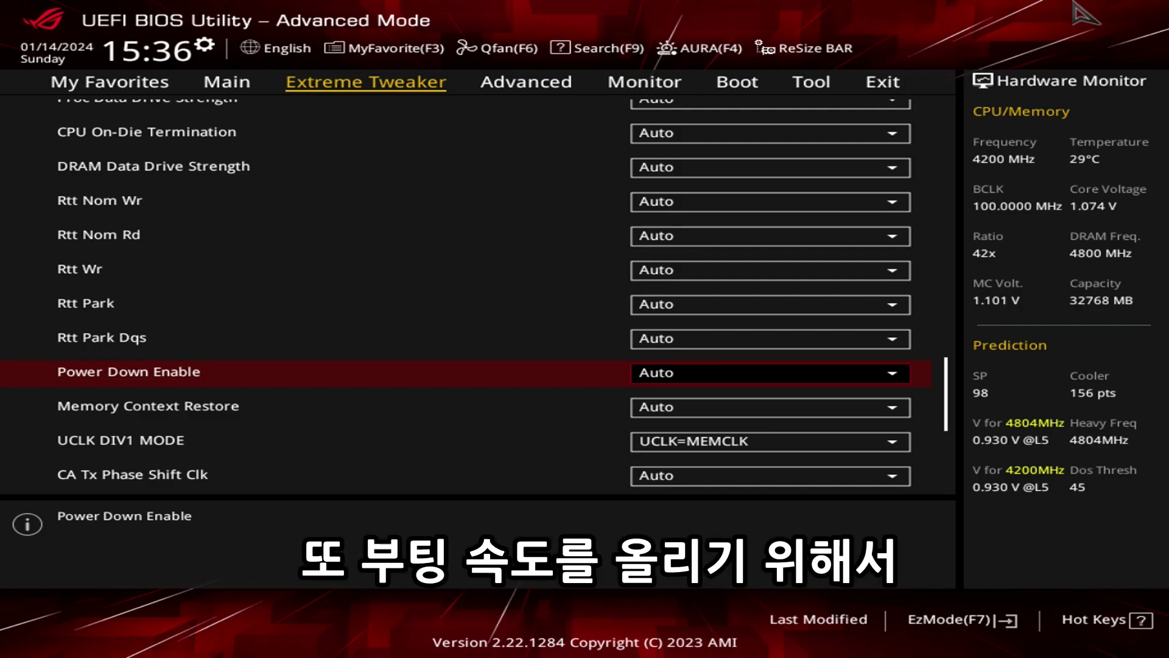
Compare the descriptions of the Power Down Enable and Memory Context Restore options.
{"action": "key", "text": "Up"}
{"action": "key", "text": "Down"}
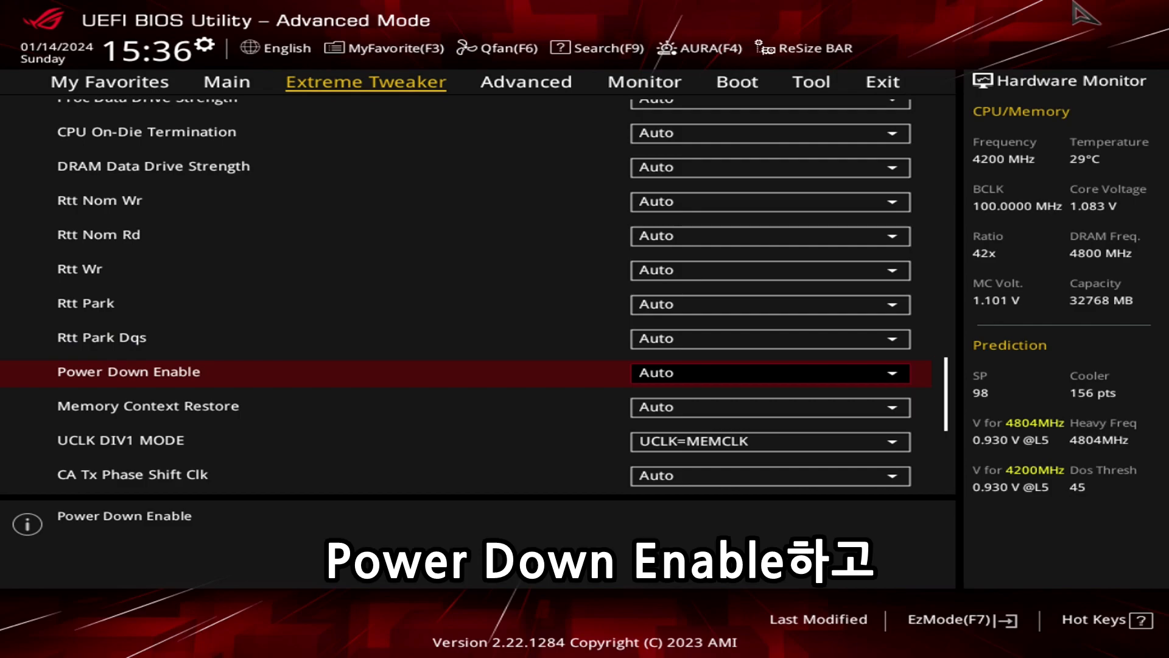
{"action": "key", "text": "Down"}
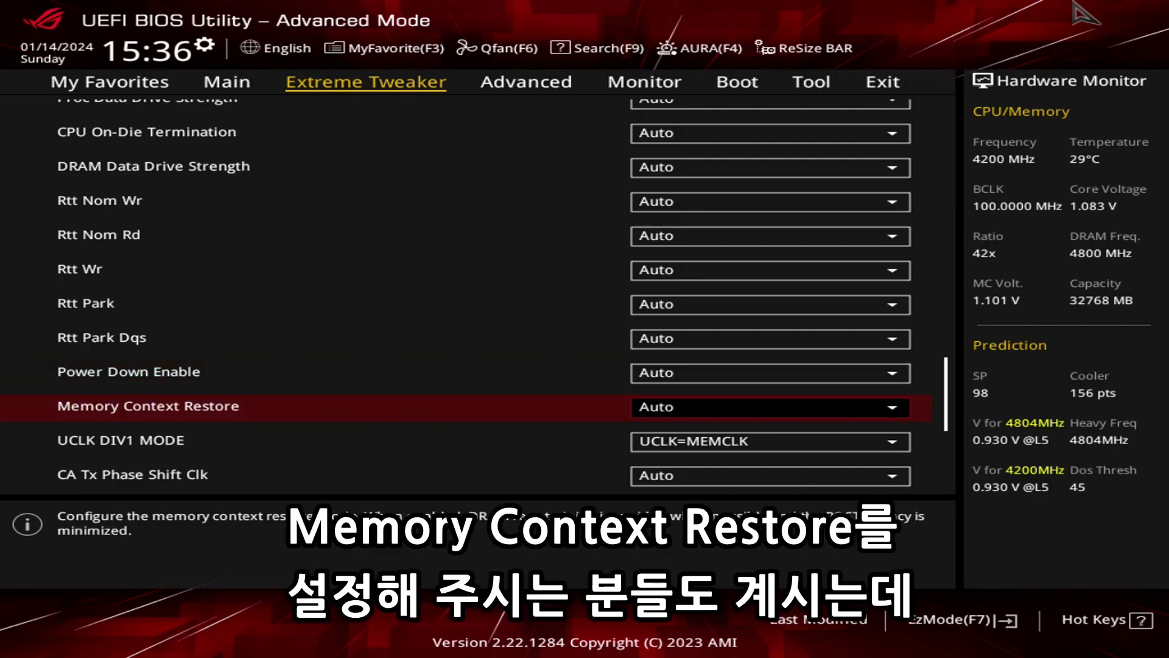
{"action": "key", "text": "Up"}
{"action": "key", "text": "Down"}
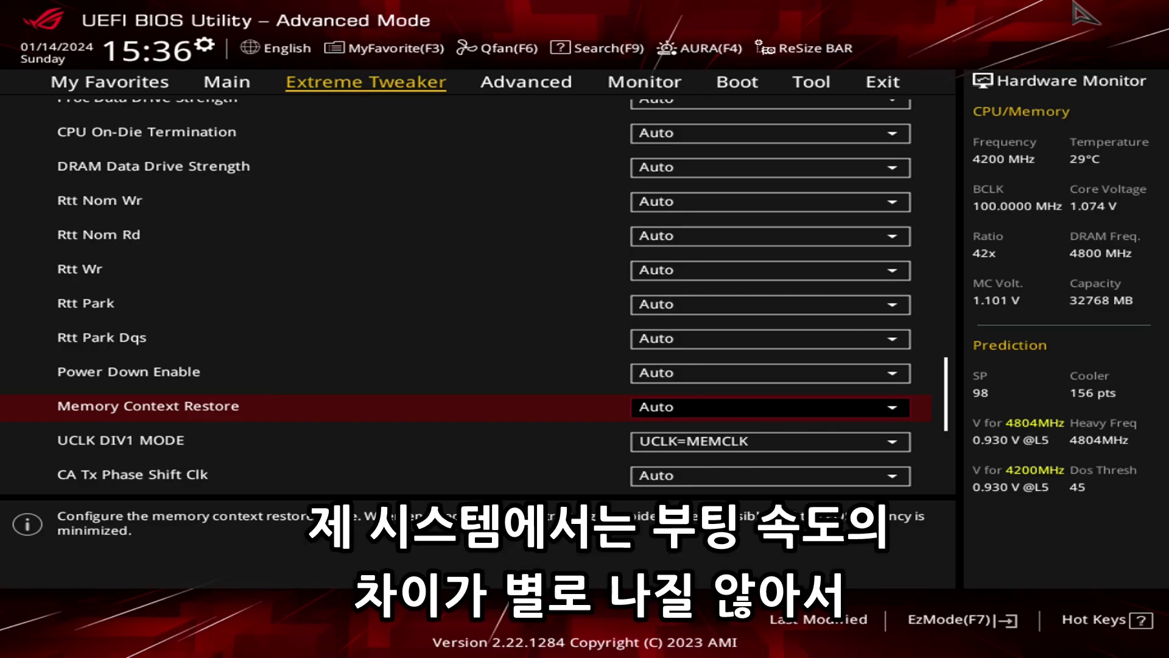
{"action": "key", "text": "Up"}
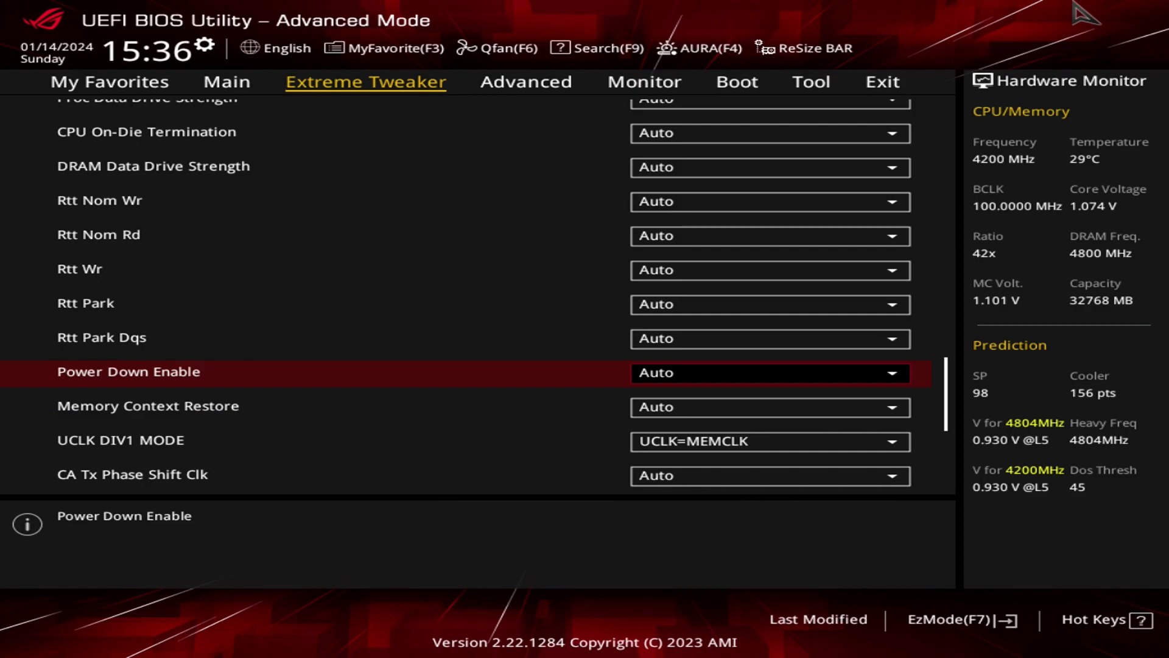
{"action": "key", "text": "Down"}
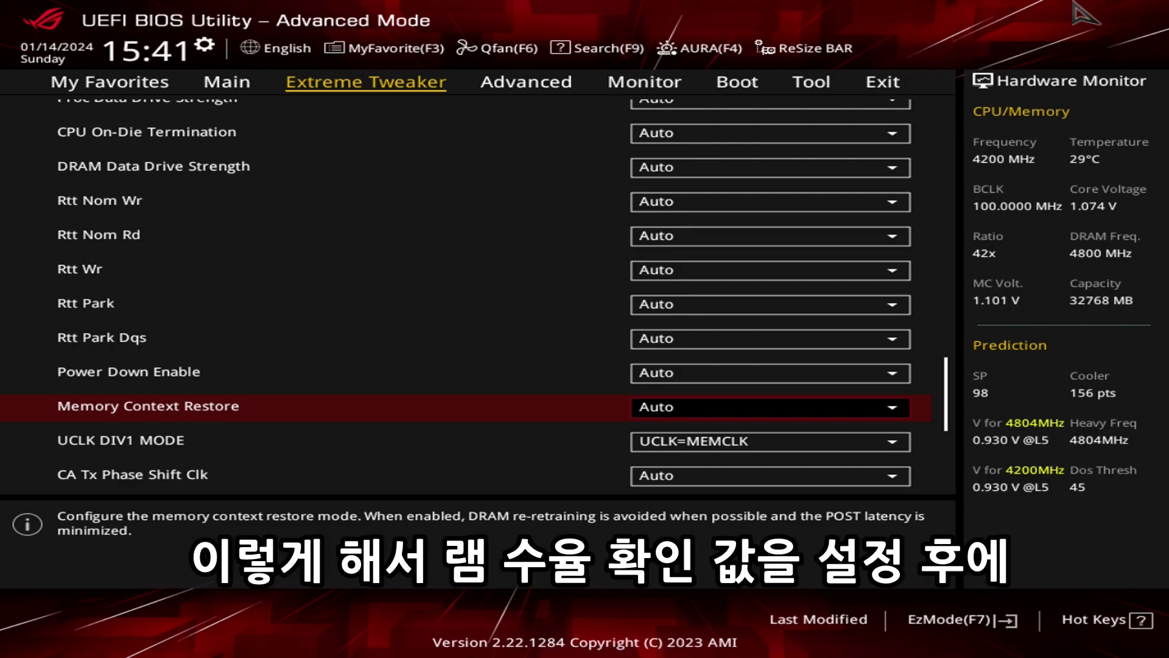
Review the DRAM timing settings back up to the primary and secondary timings, and leave DRAM Timing Control.
{"action": "key", "text": "Up"}
{"action": "key", "text": "Up"}
{"action": "key", "text": "Up"}
{"action": "key", "text": "Up"}
{"action": "key", "text": "Up"}
{"action": "key", "text": "Up"}
{"action": "key", "text": "Up"}
{"action": "key", "text": "Up"}
{"action": "key", "text": "Up"}
{"action": "key", "text": "Up"}
{"action": "key", "text": "Up"}
{"action": "key", "text": "Up"}
{"action": "key", "text": "Up"}
{"action": "key", "text": "Up"}
{"action": "key", "text": "Up"}
{"action": "key", "text": "Up"}
{"action": "key", "text": "Up"}
{"action": "key", "text": "Up"}
{"action": "key", "text": "Up"}
{"action": "key", "text": "Up"}
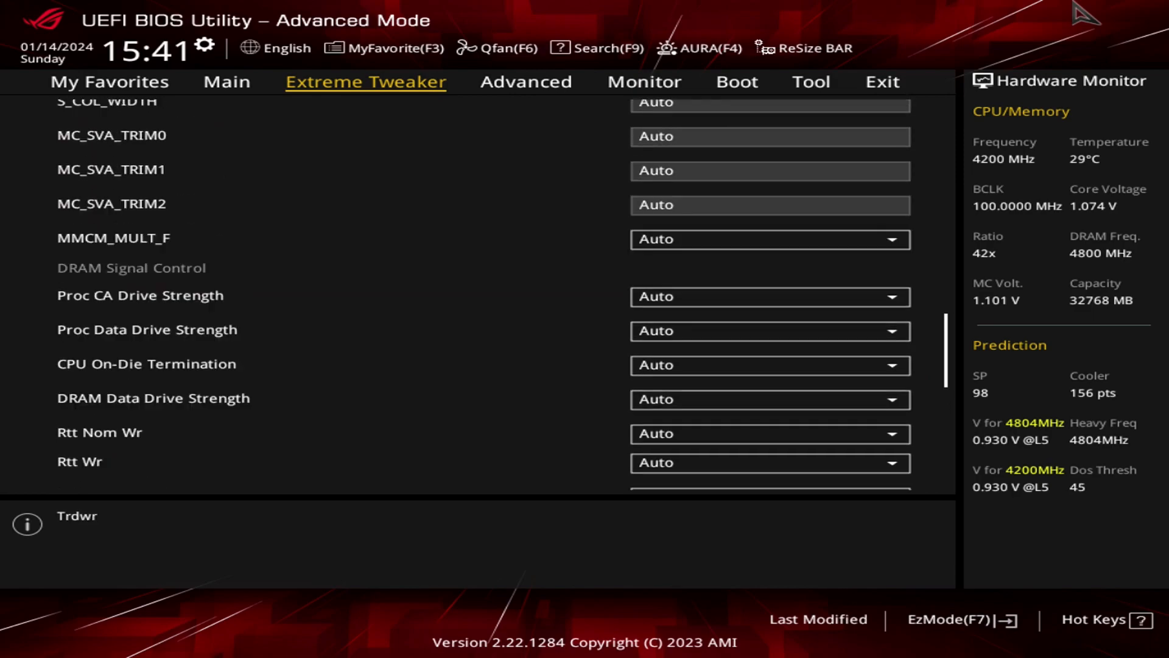
{"action": "key", "text": "Up"}
{"action": "key", "text": "Up"}
{"action": "key", "text": "Up"}
{"action": "key", "text": "Up"}
{"action": "key", "text": "Up"}
{"action": "key", "text": "Up"}
{"action": "key", "text": "Up"}
{"action": "key", "text": "Up"}
{"action": "key", "text": "Up"}
{"action": "key", "text": "Up"}
{"action": "key", "text": "Up"}
{"action": "key", "text": "Up"}
{"action": "key", "text": "Up"}
{"action": "key", "text": "Up"}
{"action": "key", "text": "Up"}
{"action": "key", "text": "Up"}
{"action": "key", "text": "Up"}
{"action": "key", "text": "Up"}
{"action": "key", "text": "Up"}
{"action": "key", "text": "Up"}
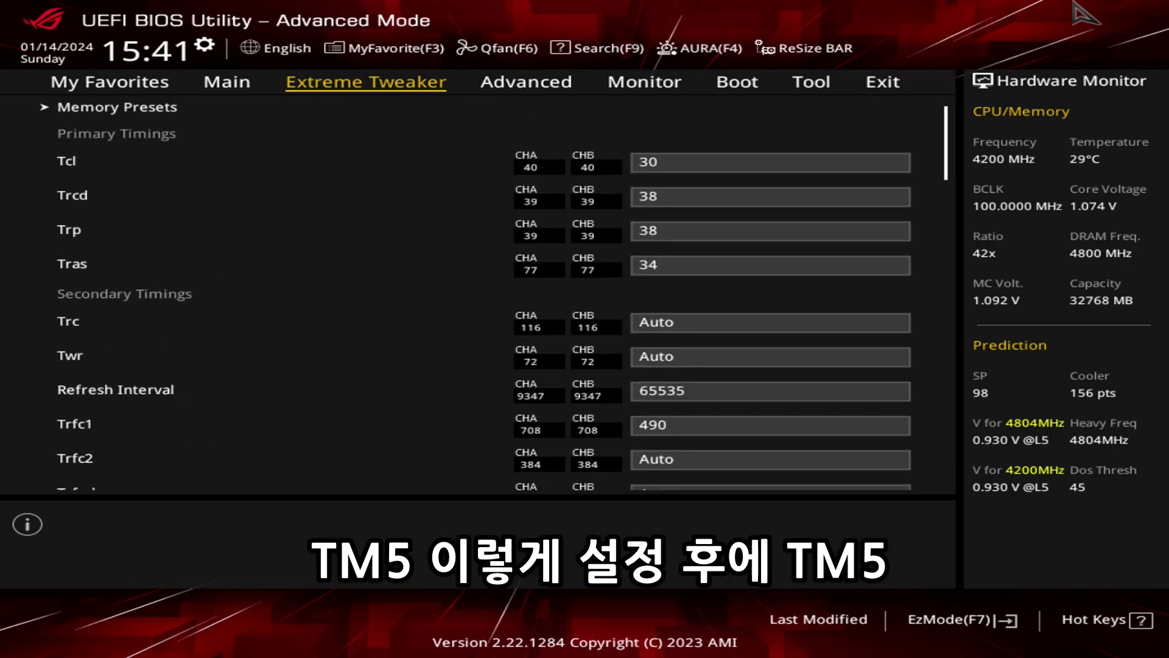
{"action": "key", "text": "Down"}
{"action": "key", "text": "Down"}
{"action": "key", "text": "Down"}
{"action": "key", "text": "Down"}
{"action": "key", "text": "Down"}
{"action": "key", "text": "Down"}
{"action": "key", "text": "Down"}
{"action": "key", "text": "Down"}
{"action": "key", "text": "Down"}
{"action": "key", "text": "Down"}
{"action": "key", "text": "Down"}
{"action": "key", "text": "Down"}
{"action": "key", "text": "Down"}
{"action": "key", "text": "Down"}
{"action": "key", "text": "Down"}
{"action": "key", "text": "Down"}
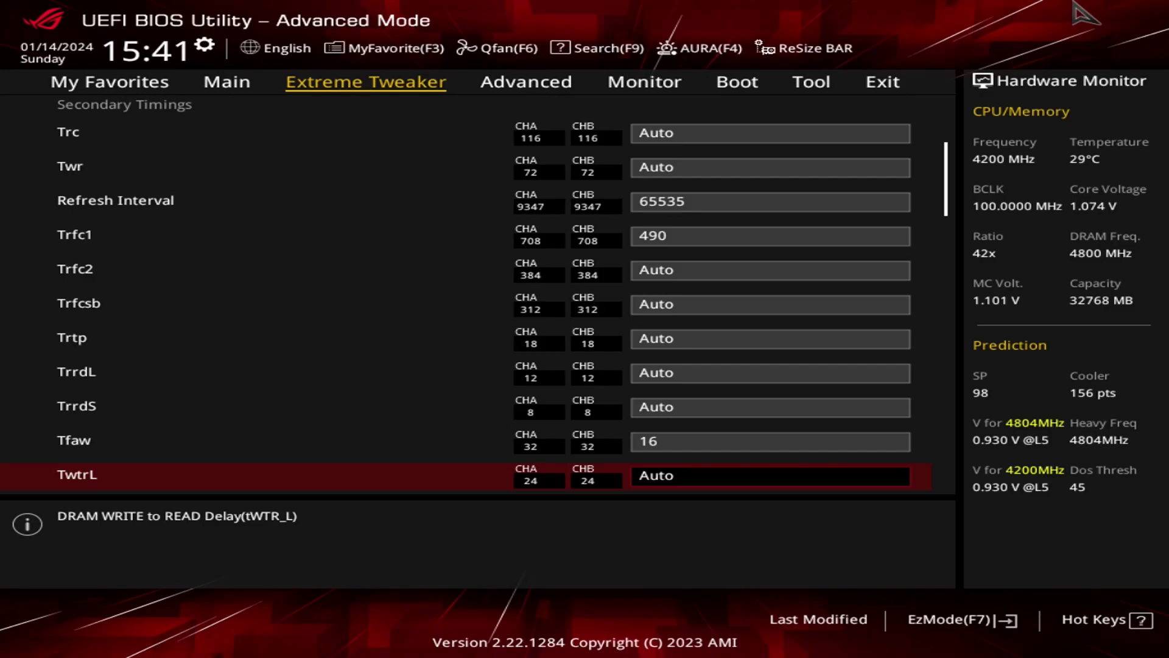
{"action": "key", "text": "Escape"}
Set CPU VDDIO / MC Voltage to Manual Mode with a VDDIO Override of 1.45.
{"action": "key", "text": "Down"}
{"action": "scroll", "coordinate": [1084, 14], "scroll_direction": "down", "scroll_amount": 1}
{"action": "key", "text": "Down"}
{"action": "key", "text": "Down"}
{"action": "key", "text": "Down"}
{"action": "key", "text": "Down"}
{"action": "key", "text": "Down"}
{"action": "key", "text": "Down"}
{"action": "key", "text": "Down"}
{"action": "key", "text": "Down"}
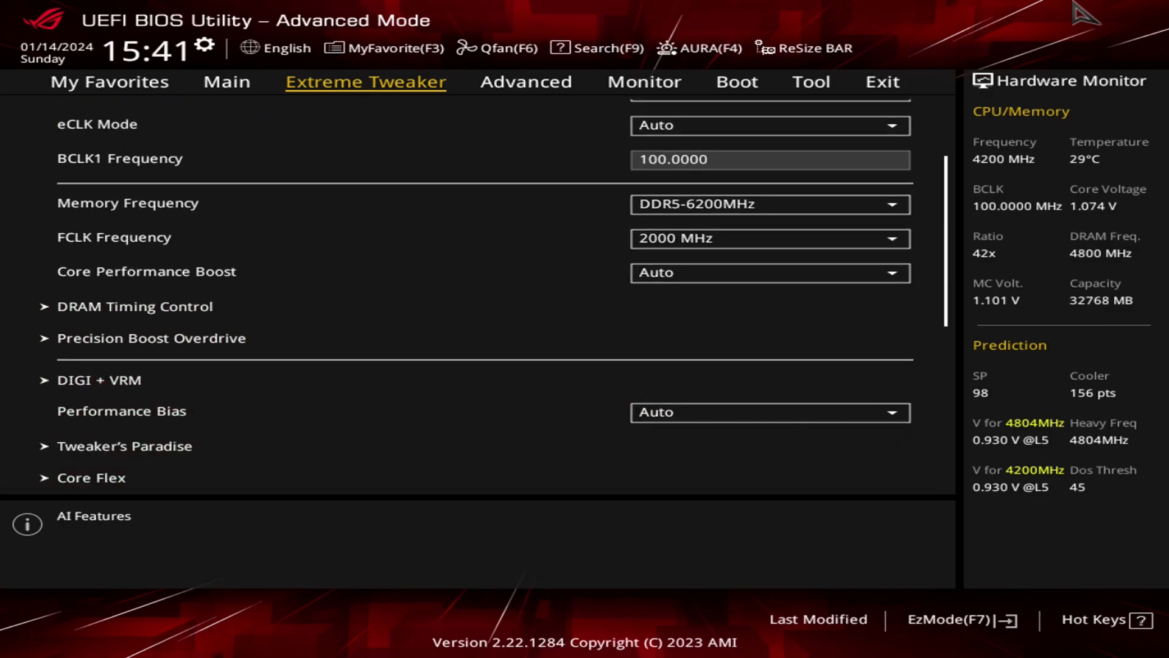
{"action": "key", "text": "Up"}
{"action": "key", "text": "Up"}
{"action": "key", "text": "Up"}
{"action": "key", "text": "Up"}
{"action": "key", "text": "Up"}
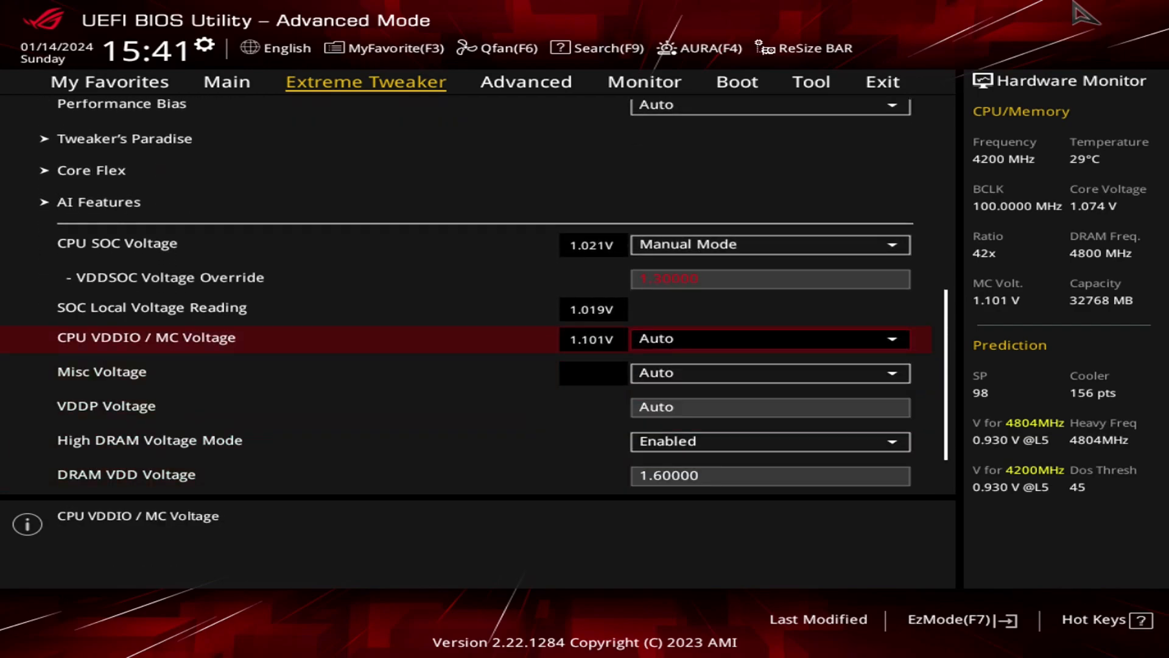
{"action": "key", "text": "Down"}
{"action": "key", "text": "Down"}
{"action": "key", "text": "Down"}
{"action": "key", "text": "Up"}
{"action": "key", "text": "Return"}
{"action": "key", "text": "Down"}
{"action": "key", "text": "Return"}
{"action": "key", "text": "Down"}
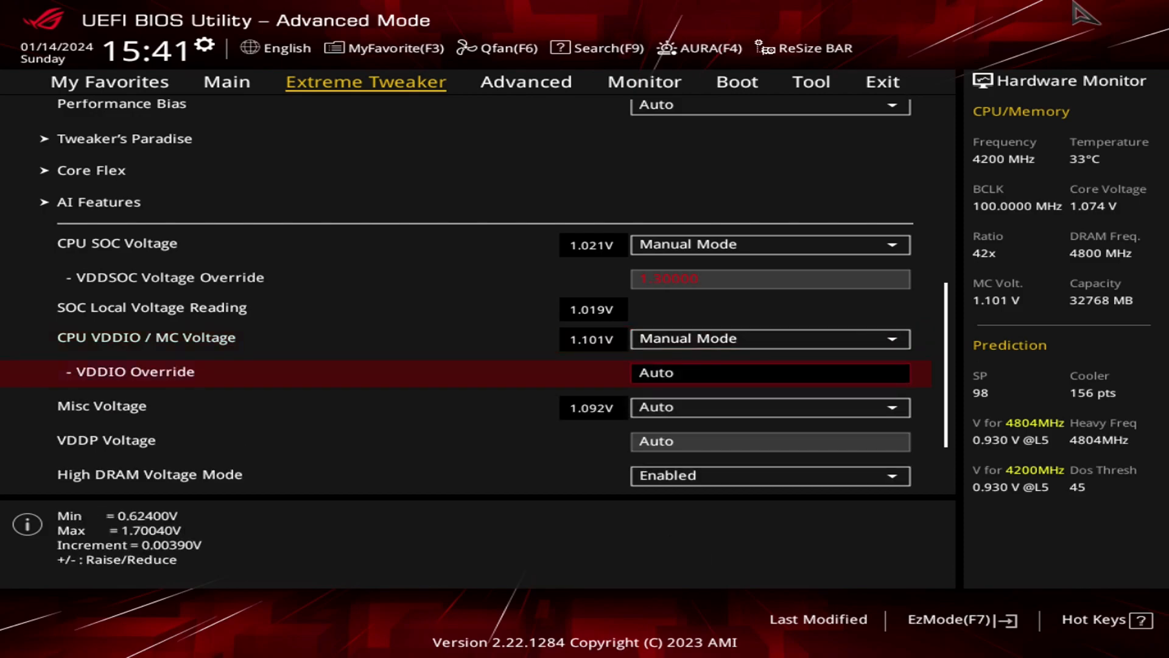
{"action": "type", "text": "1.4"}
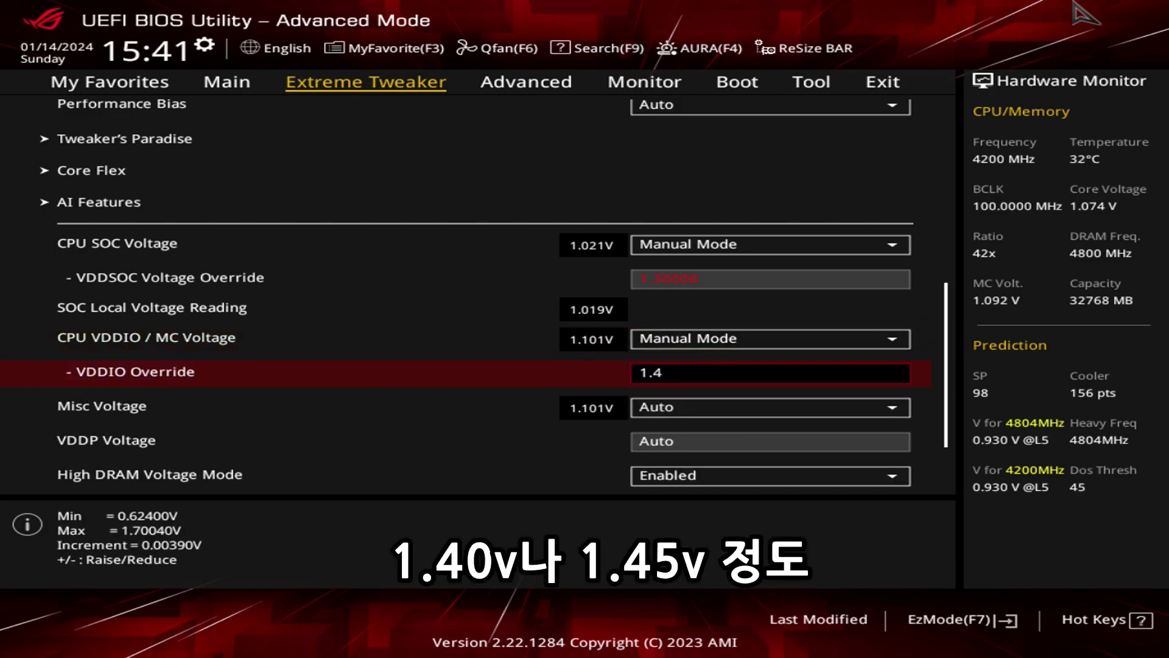
{"action": "type", "text": "5"}
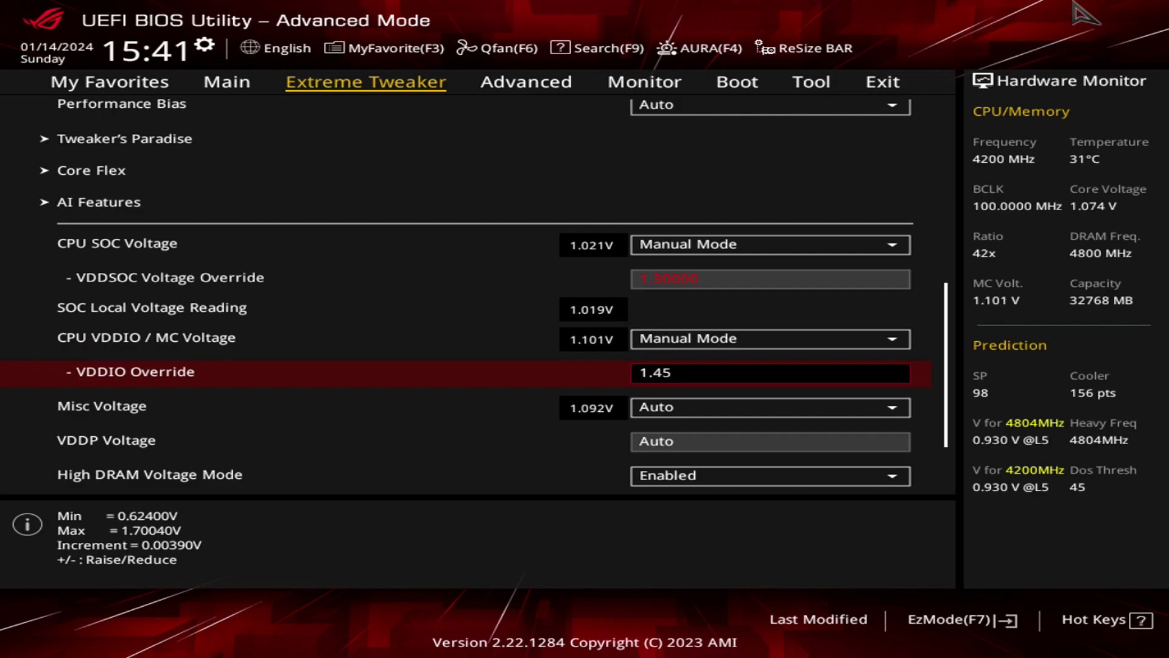
{"action": "key", "text": "Down"}
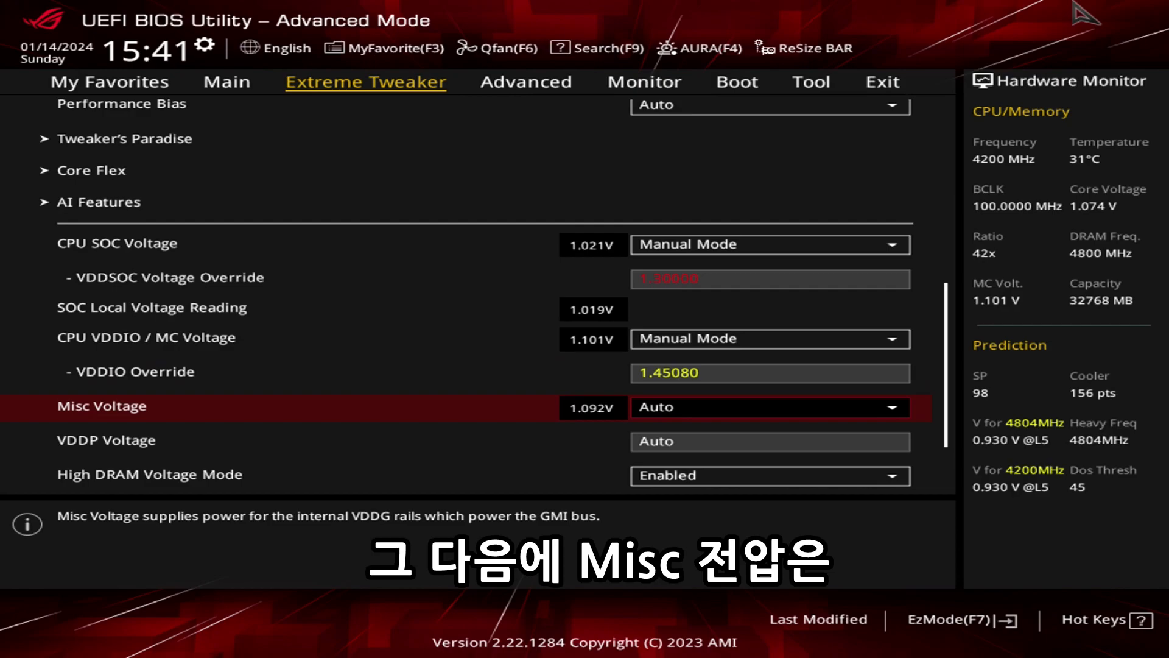
Set Misc Voltage to Manual Mode with a Misc Voltage Override of 1.22.
{"action": "key", "text": "Return"}
{"action": "key", "text": "Down"}
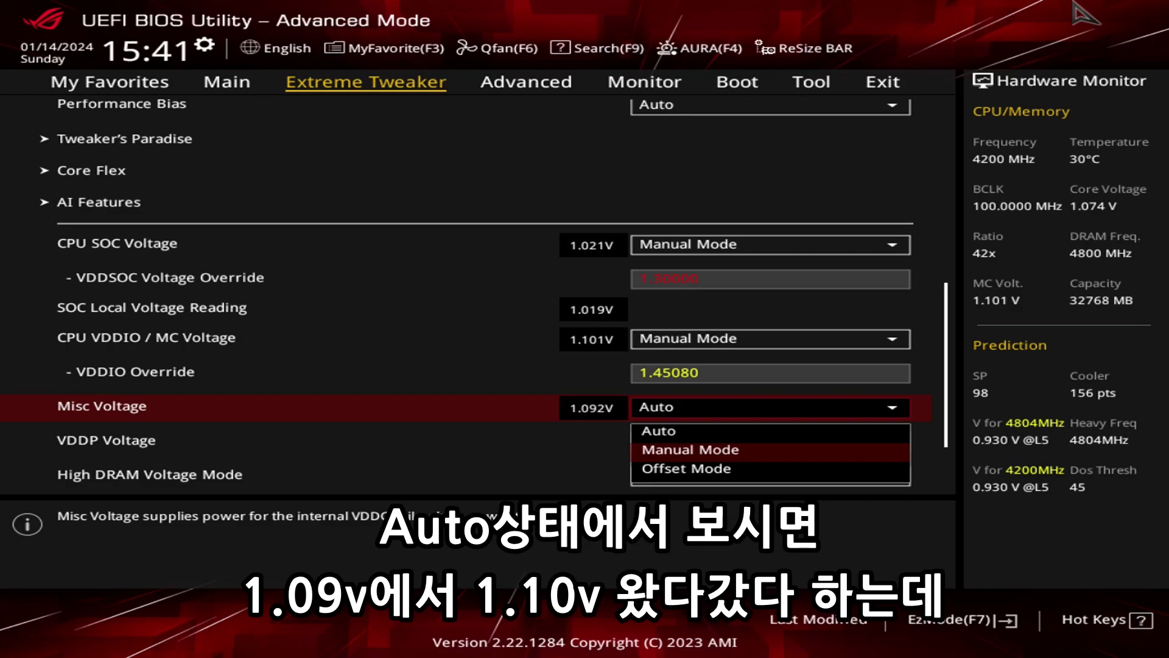
{"action": "key", "text": "Return"}
{"action": "key", "text": "Down"}
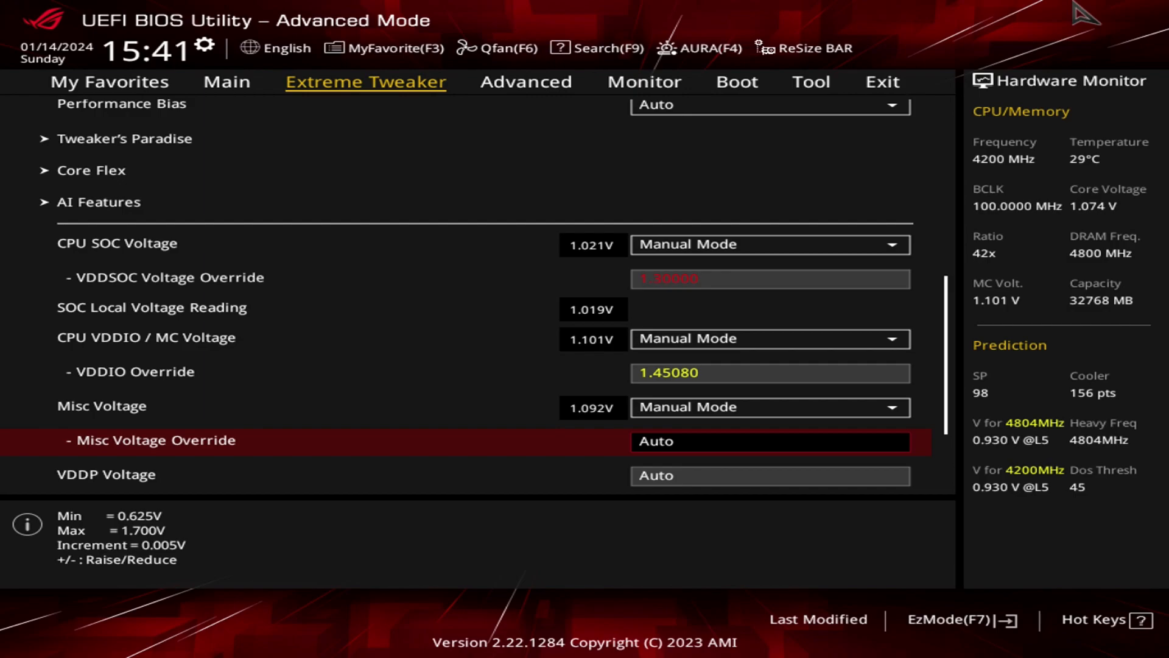
{"action": "type", "text": "1.22"}
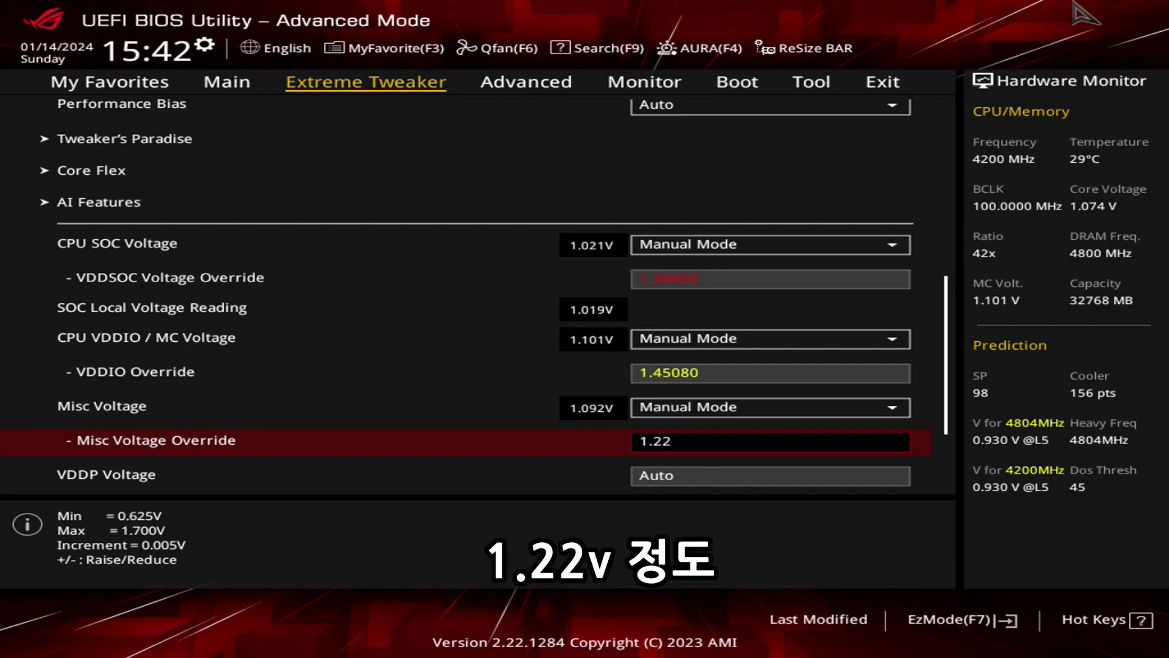
{"action": "key", "text": "Return"}
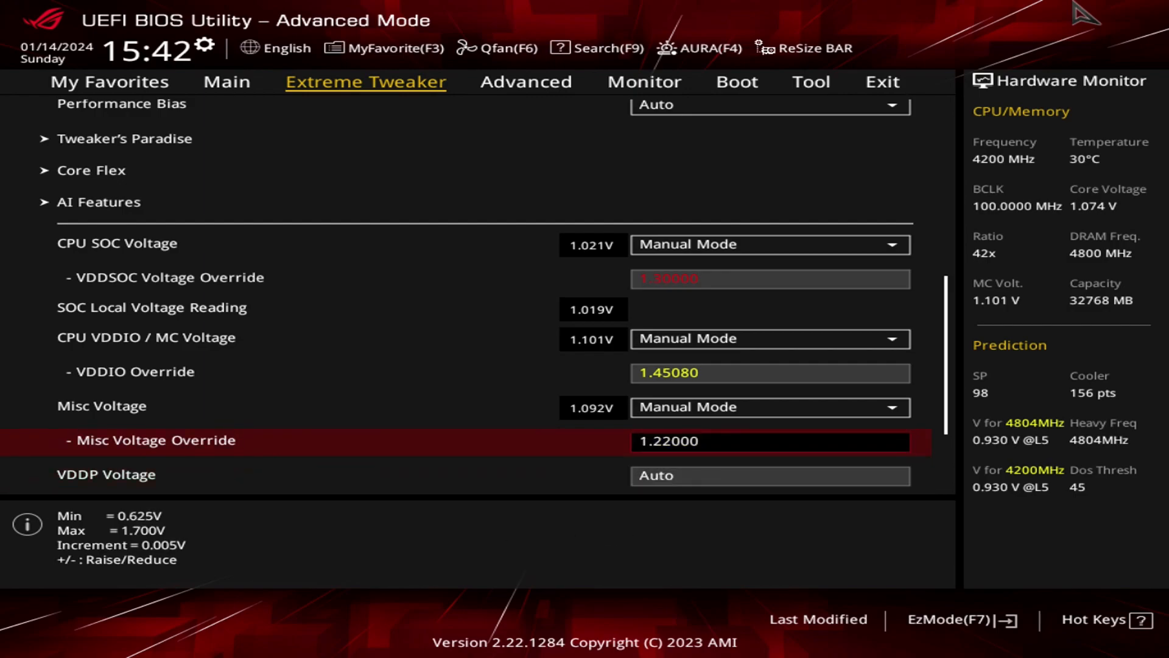
Set the VDDP Voltage to 1.19.
{"action": "key", "text": "Down"}
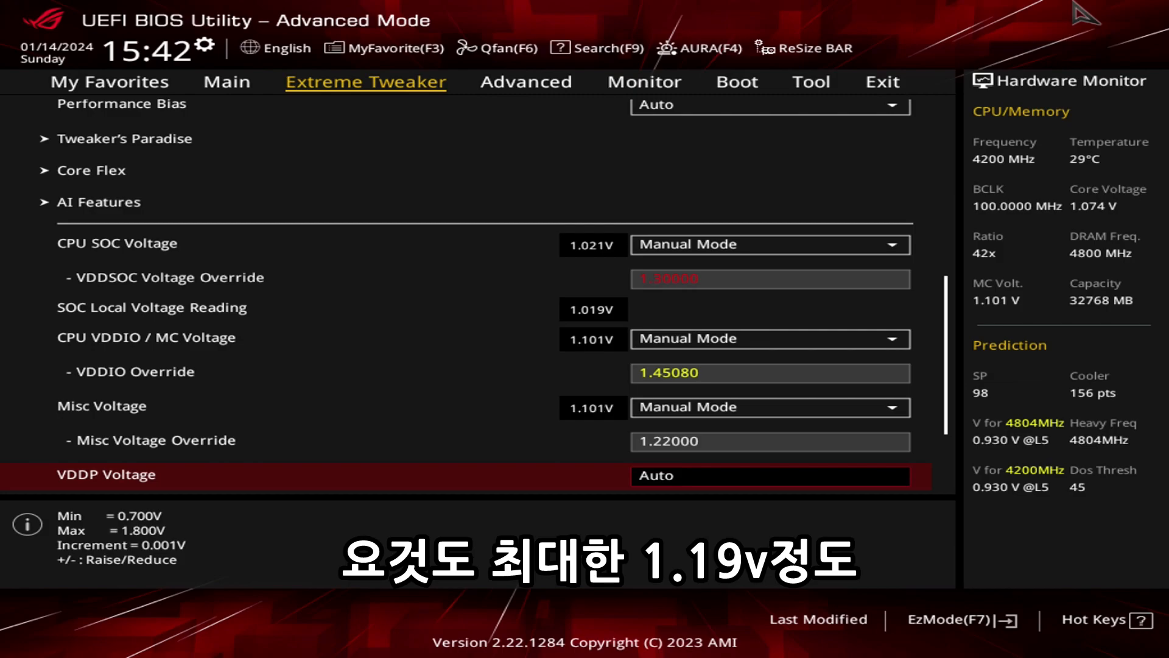
{"action": "type", "text": "1.19"}
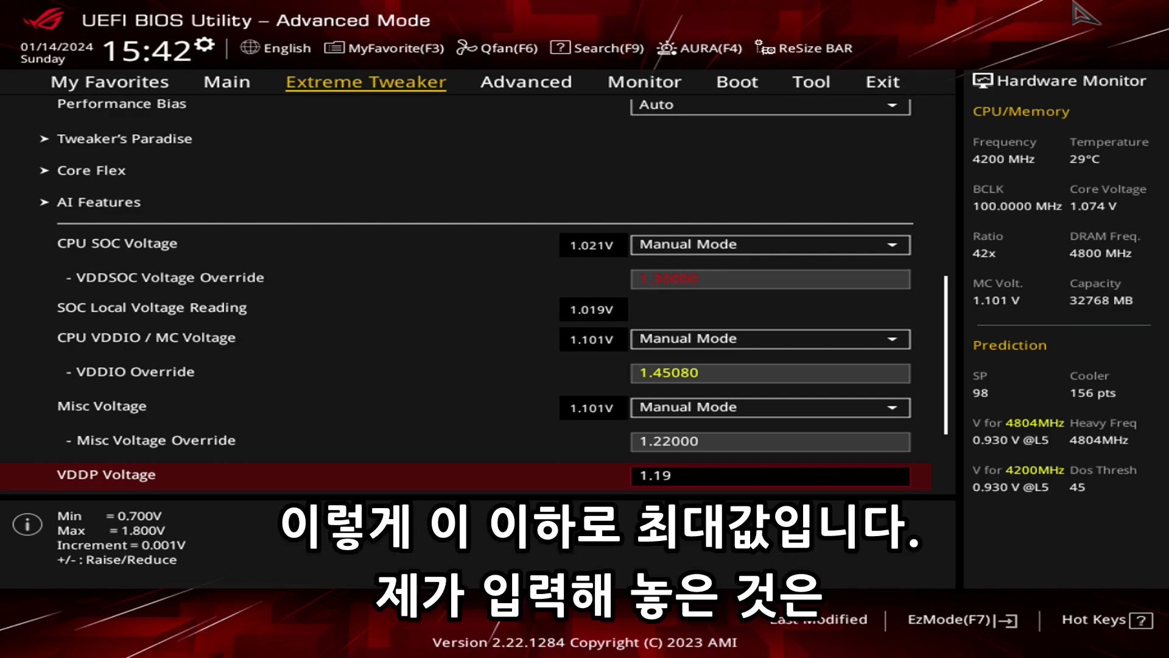
{"action": "key", "text": "Down"}
Review the values entered for VDDIO Override, Misc Voltage Override and VDDP Voltage.
{"action": "key", "text": "Up"}
{"action": "key", "text": "Up"}
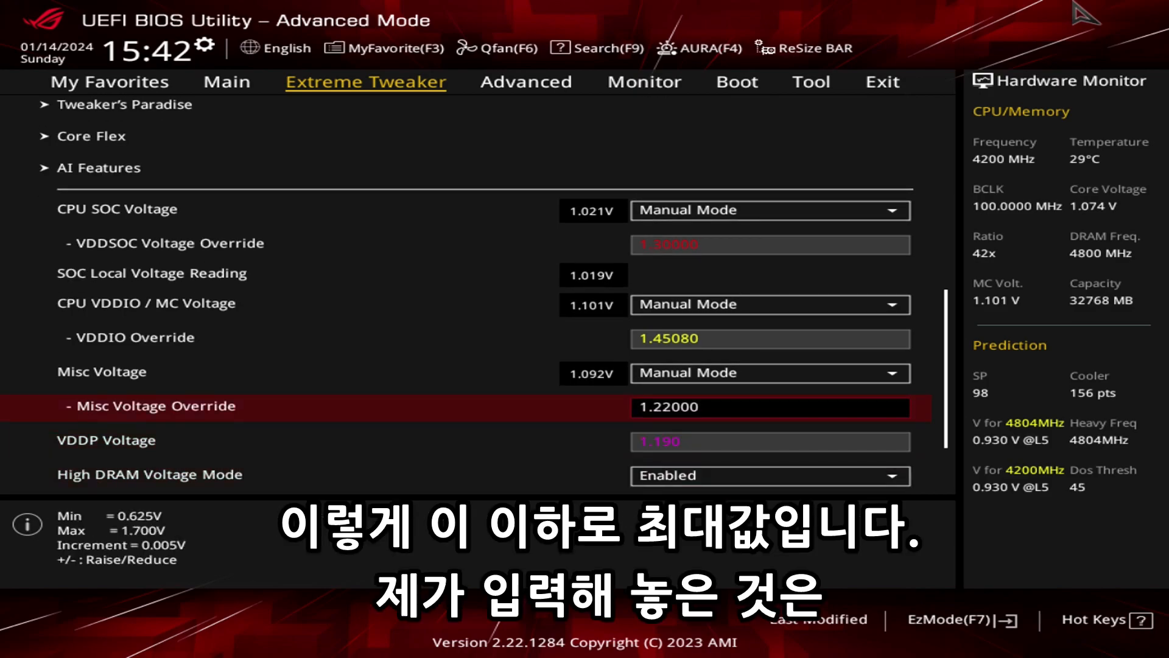
{"action": "key", "text": "Down"}
{"action": "key", "text": "Up"}
{"action": "key", "text": "Up"}
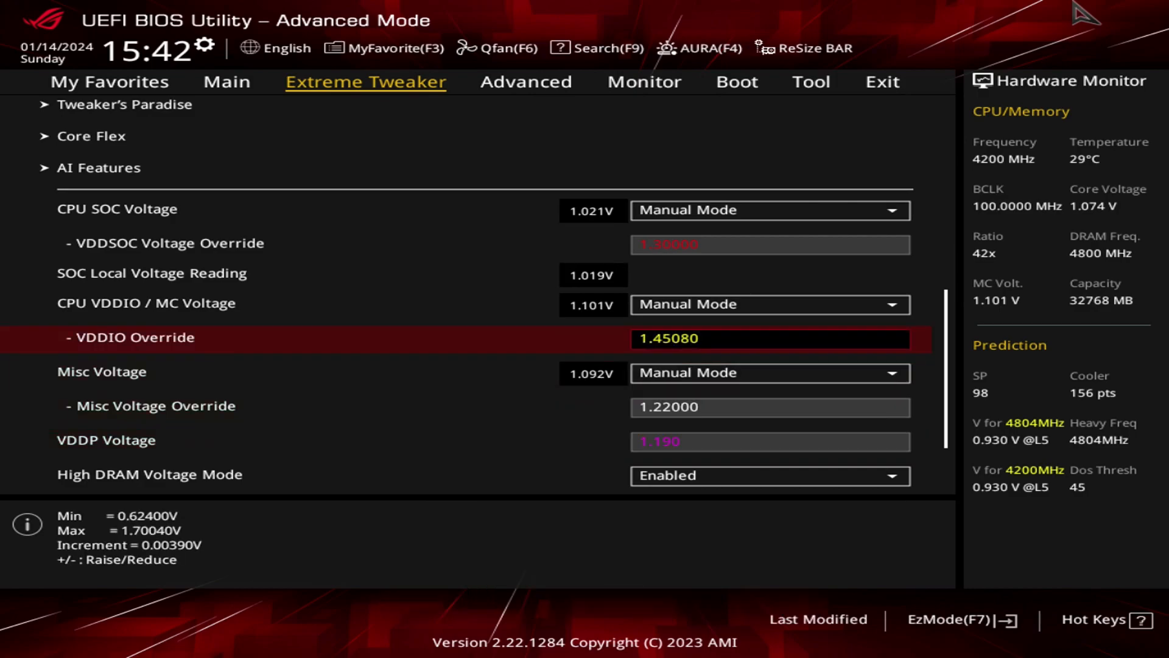
{"action": "key", "text": "Down"}
{"action": "key", "text": "Down"}
{"action": "key", "text": "Down"}
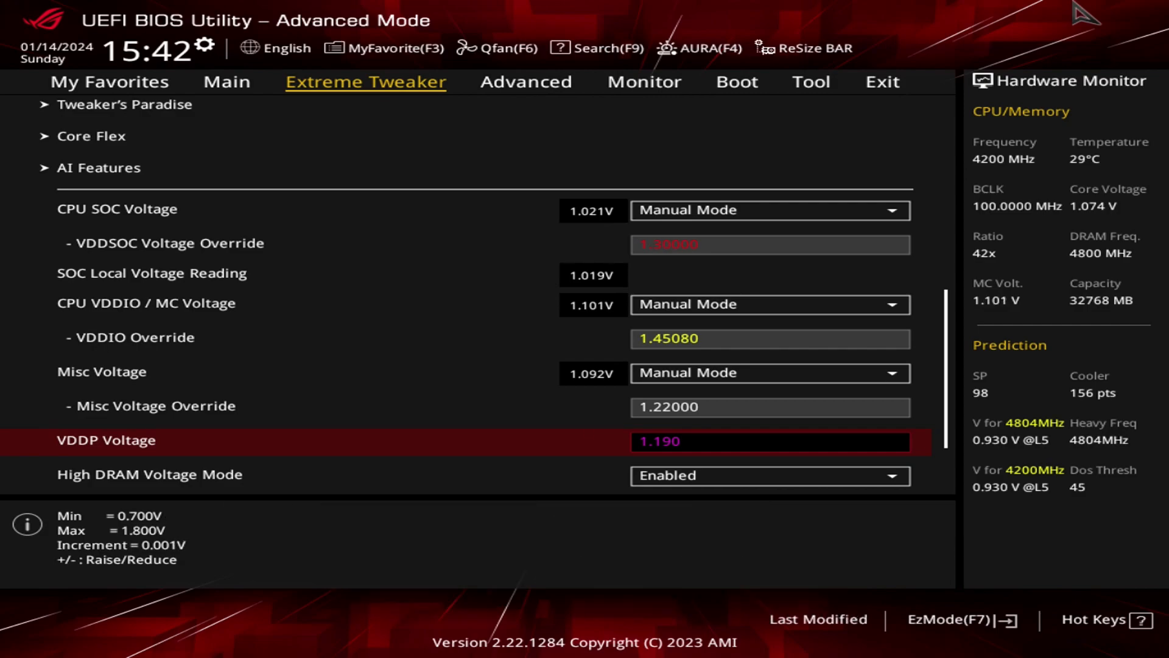
Set CPU VDDIO / MC Voltage back to Auto.
{"action": "key", "text": "Up"}
{"action": "key", "text": "Up"}
{"action": "key", "text": "Up"}
{"action": "key", "text": "Down"}
{"action": "key", "text": "Return"}
{"action": "key", "text": "Up"}
{"action": "key", "text": "Return"}
Set both Misc Voltage and VDDP Voltage back to Auto.
{"action": "key", "text": "Down"}
{"action": "key", "text": "Return"}
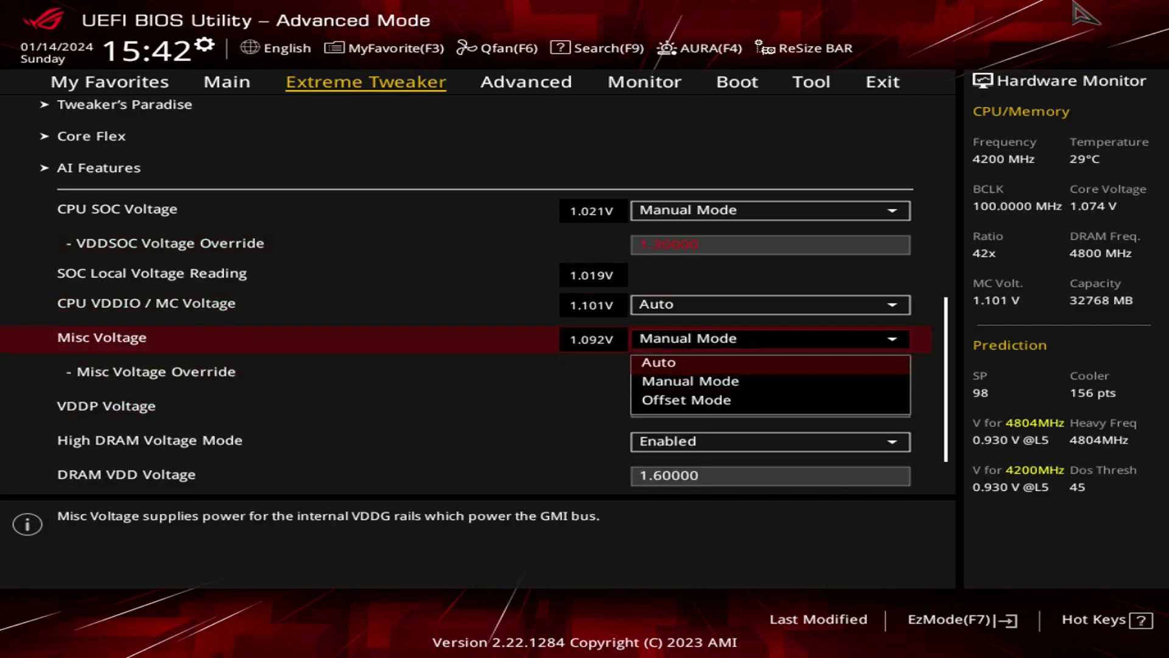
{"action": "key", "text": "Up"}
{"action": "key", "text": "Return"}
{"action": "key", "text": "Down"}
{"action": "type", "text": "a"}
{"action": "key", "text": "Return"}
{"action": "key", "text": "Up"}
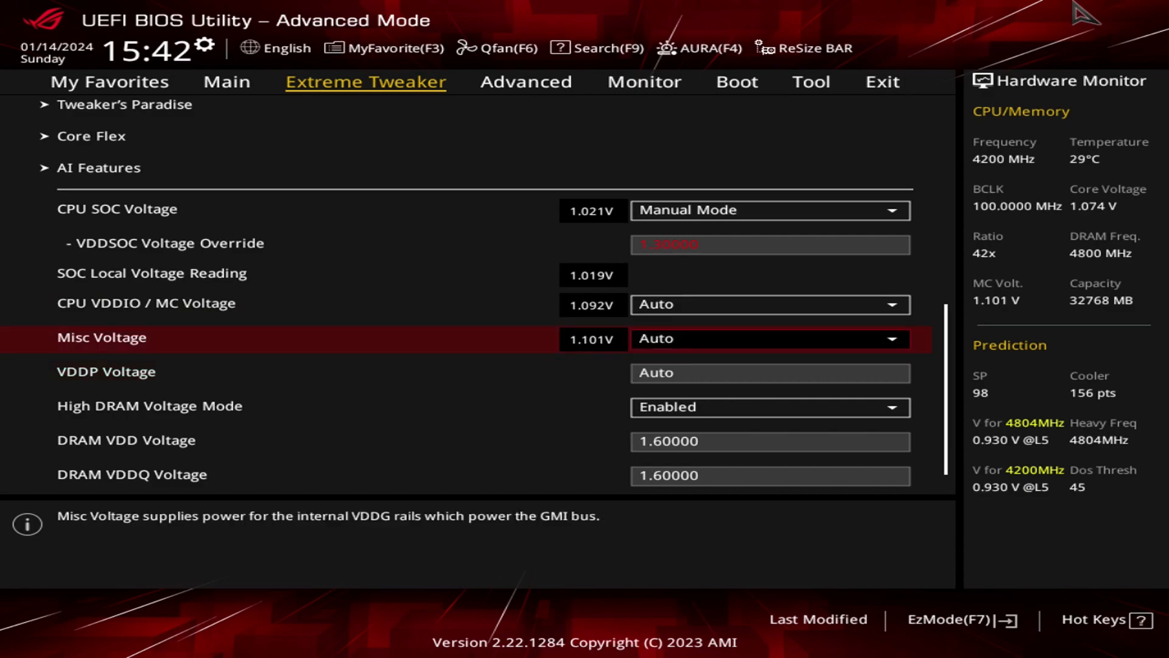
Go back from the CPU voltage settings to DRAM Timing Control and open it.
{"action": "key", "text": "Up"}
{"action": "key", "text": "Up"}
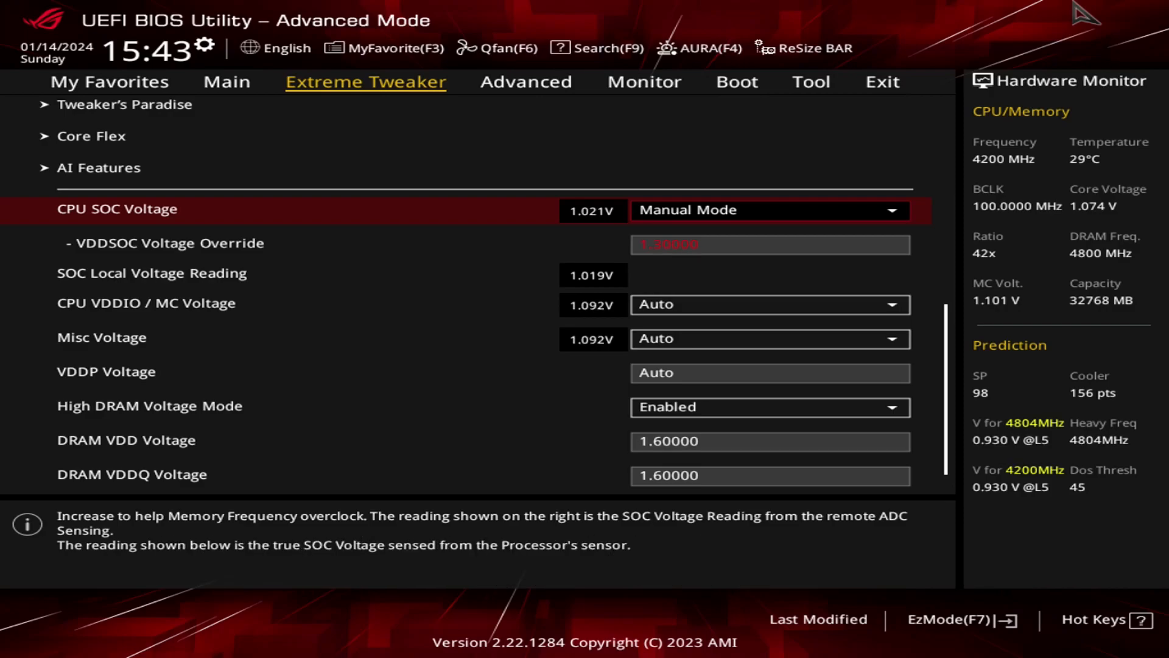
{"action": "key", "text": "Up"}
{"action": "key", "text": "Up"}
{"action": "key", "text": "Up"}
{"action": "key", "text": "Up"}
{"action": "key", "text": "Up"}
{"action": "key", "text": "Up"}
{"action": "key", "text": "Up"}
{"action": "key", "text": "Up"}
{"action": "key", "text": "Up"}
{"action": "key", "text": "Up"}
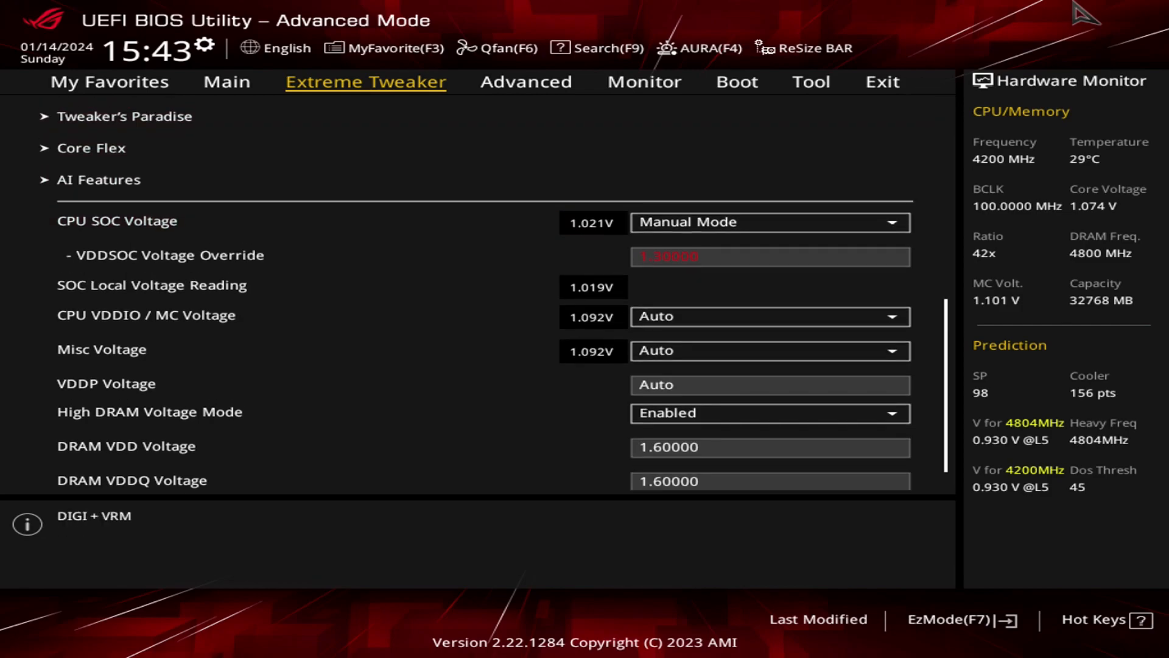
{"action": "key", "text": "Down"}
Check the timings entered in DRAM Timing Control, from Tcl down through Refresh Interval, Trfc1 and Tfaw.
{"action": "key", "text": "Down"}
{"action": "key", "text": "Down"}
{"action": "key", "text": "Down"}
{"action": "key", "text": "Up"}
{"action": "key", "text": "Return"}
{"action": "key", "text": "Down"}
{"action": "key", "text": "Up"}
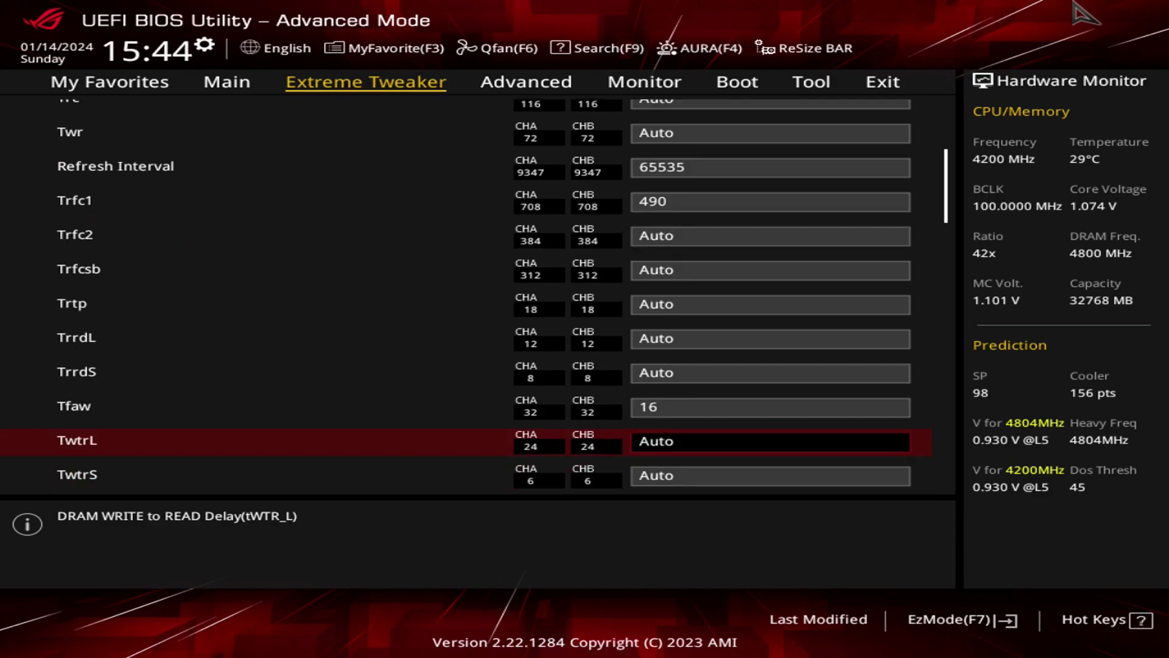
{"action": "key", "text": "Up"}
{"action": "key", "text": "Up"}
{"action": "key", "text": "Up"}
{"action": "key", "text": "Up"}
{"action": "key", "text": "Up"}
{"action": "key", "text": "Up"}
{"action": "key", "text": "Up"}
{"action": "key", "text": "Up"}
{"action": "key", "text": "Up"}
{"action": "key", "text": "Up"}
{"action": "key", "text": "Up"}
{"action": "key", "text": "Up"}
{"action": "key", "text": "Up"}
{"action": "key", "text": "Up"}
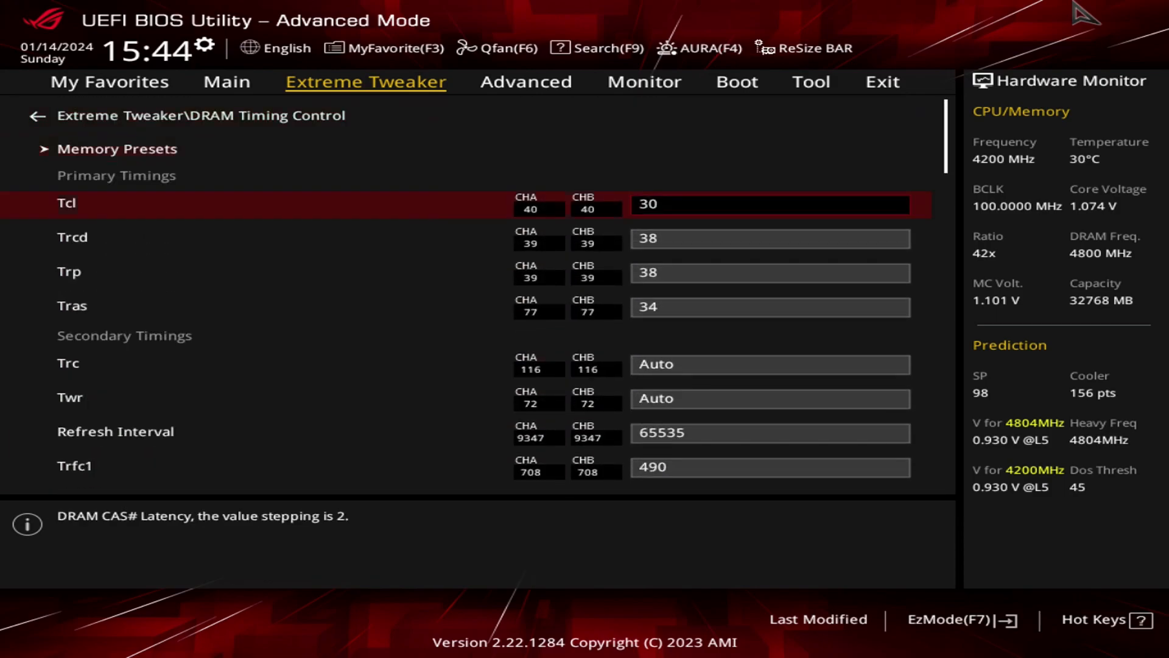
{"action": "key", "text": "Down"}
{"action": "key", "text": "Down"}
{"action": "key", "text": "Down"}
{"action": "key", "text": "Down"}
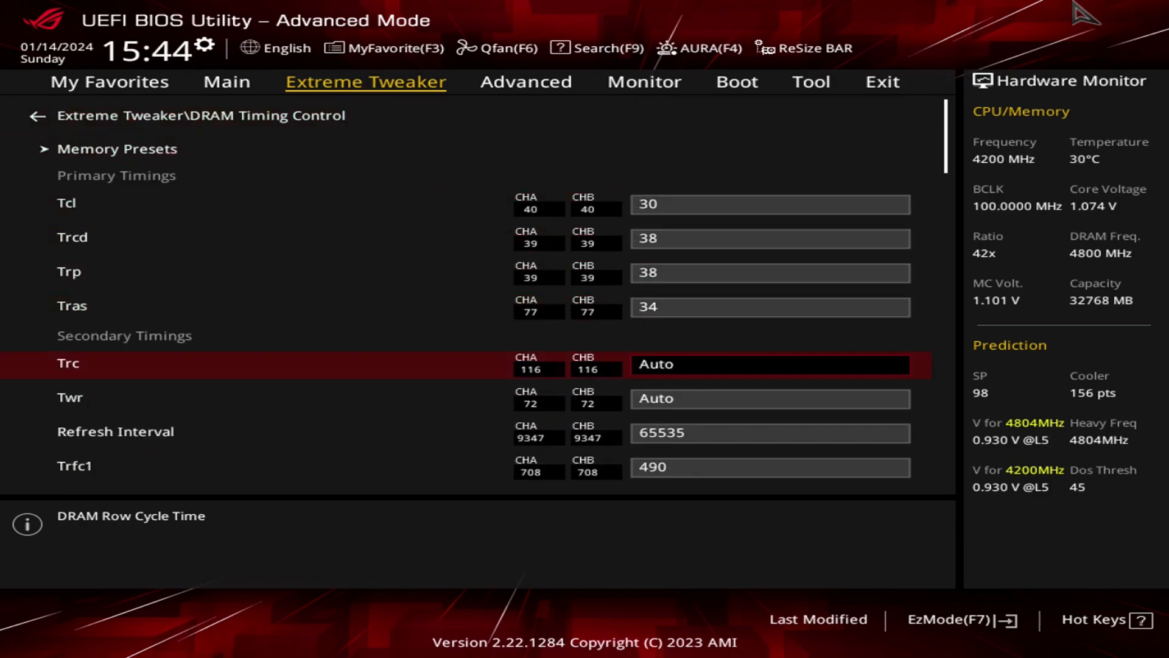
{"action": "key", "text": "Up"}
{"action": "key", "text": "Down"}
{"action": "key", "text": "Down"}
{"action": "key", "text": "Down"}
{"action": "key", "text": "Down"}
{"action": "key", "text": "Down"}
{"action": "key", "text": "Down"}
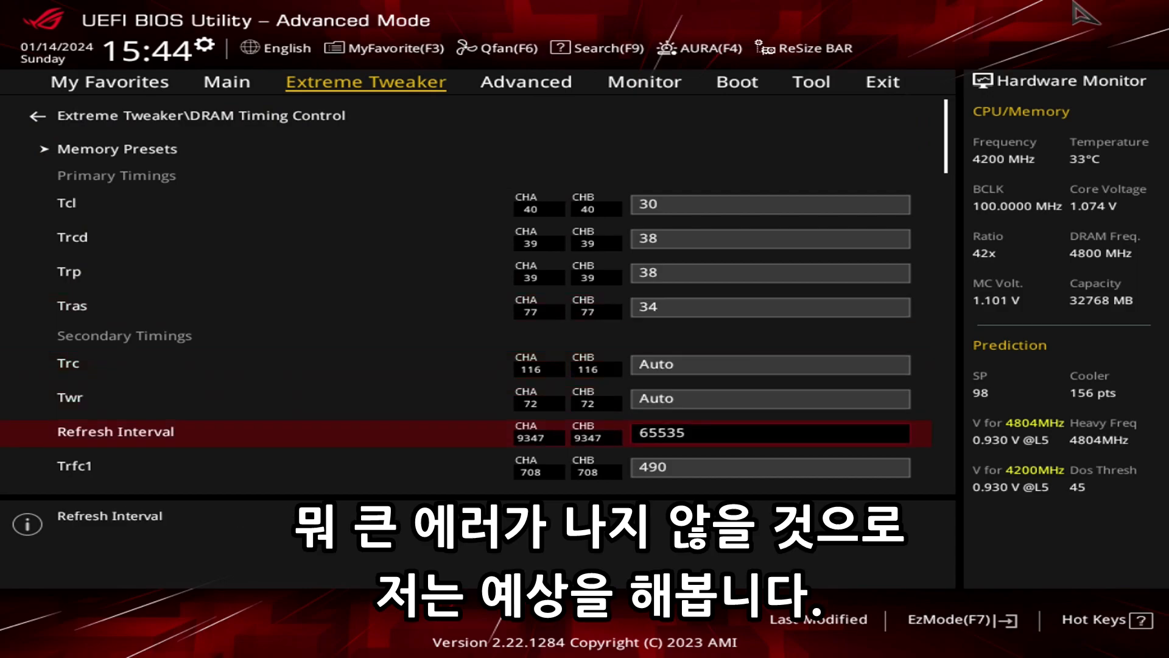